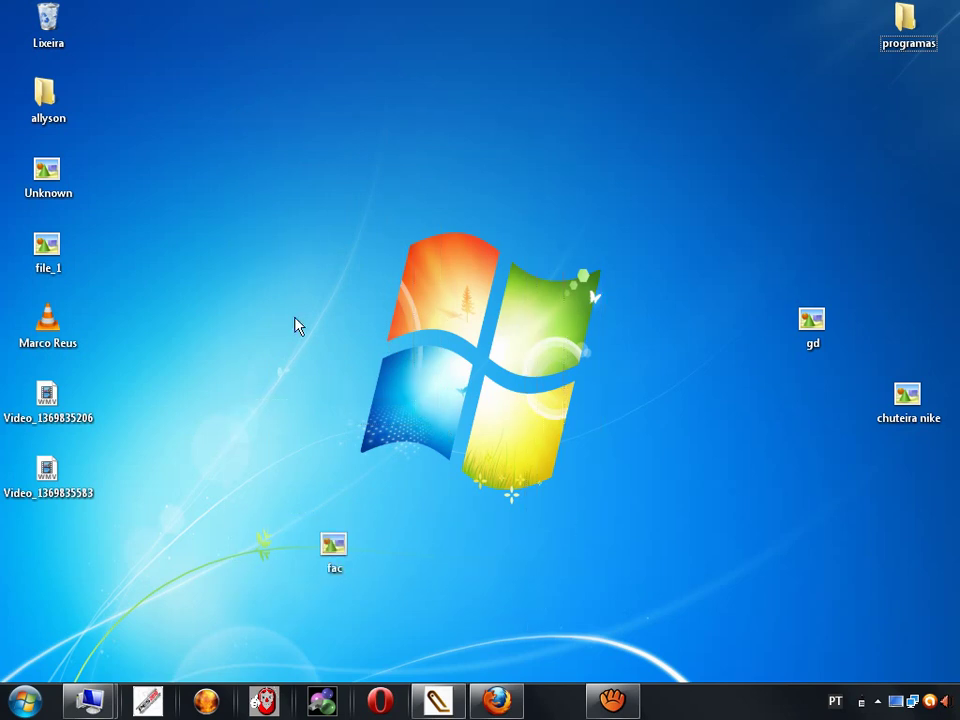
- Look over the Tudos Os Pes Para Voce Facebook page in Firefox and return to the desktop
left_click_drag(236, 90, 720, 590)
left_click(566, 688)
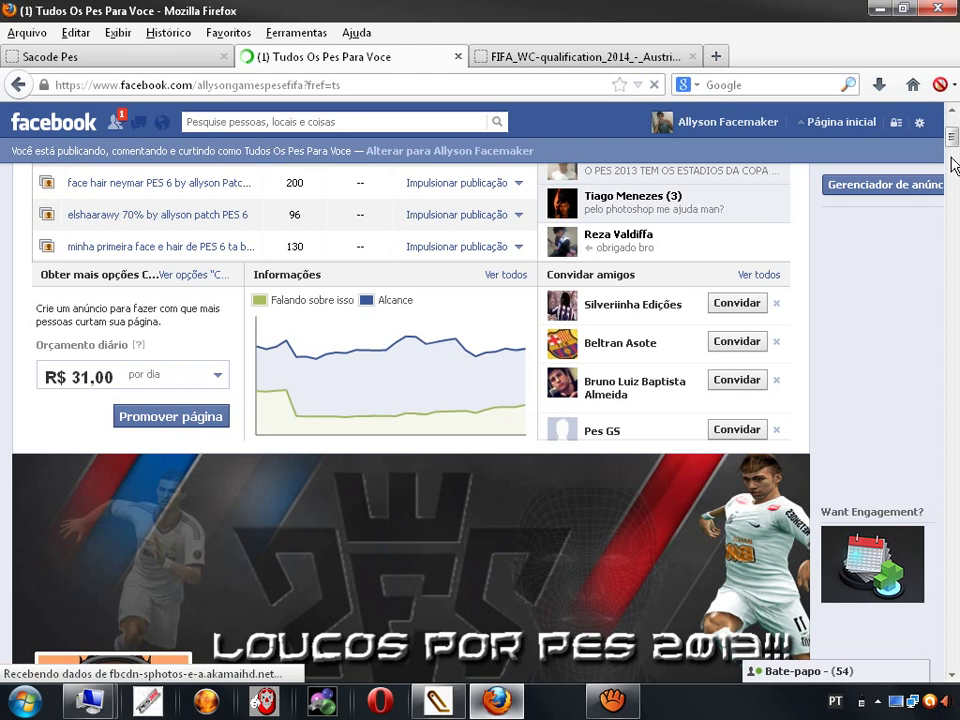
left_click(955, 165)
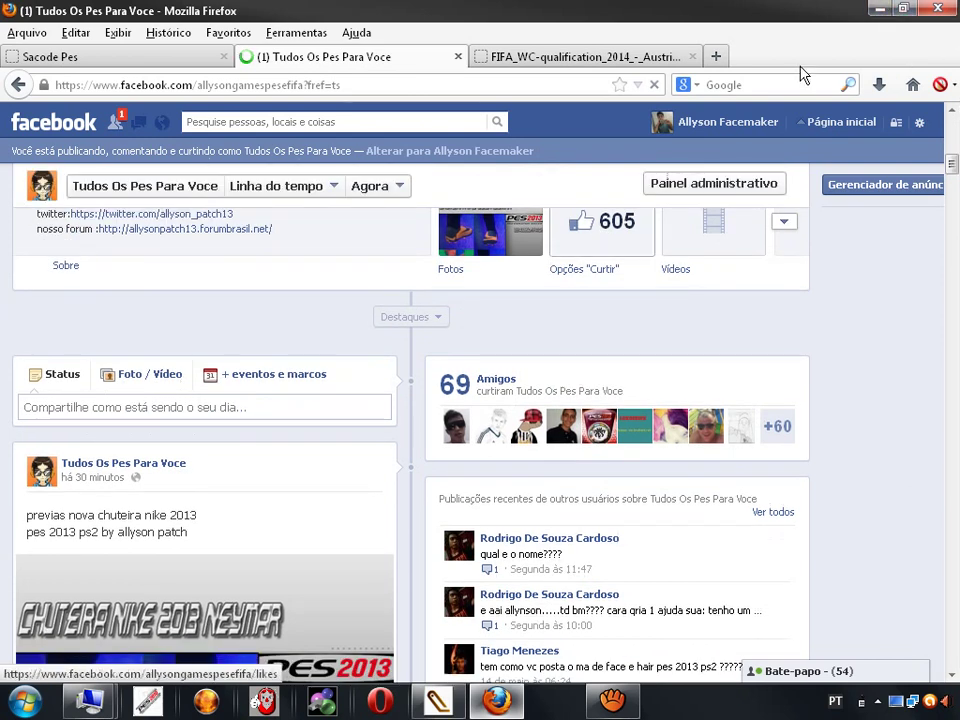
left_click(876, 10)
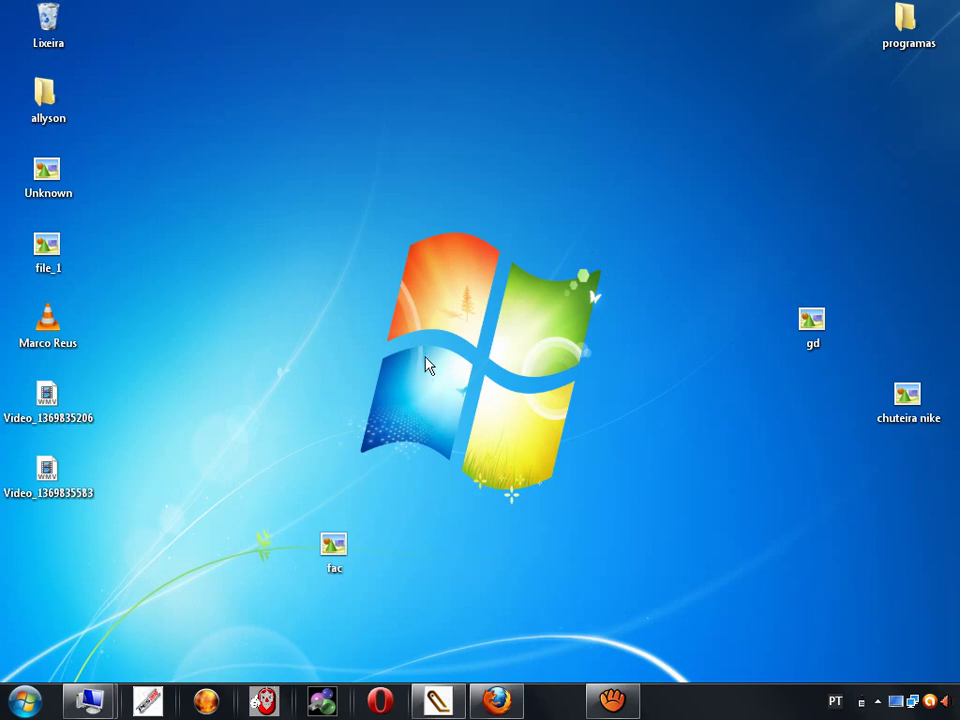
left_click_drag(322, 325, 380, 485)
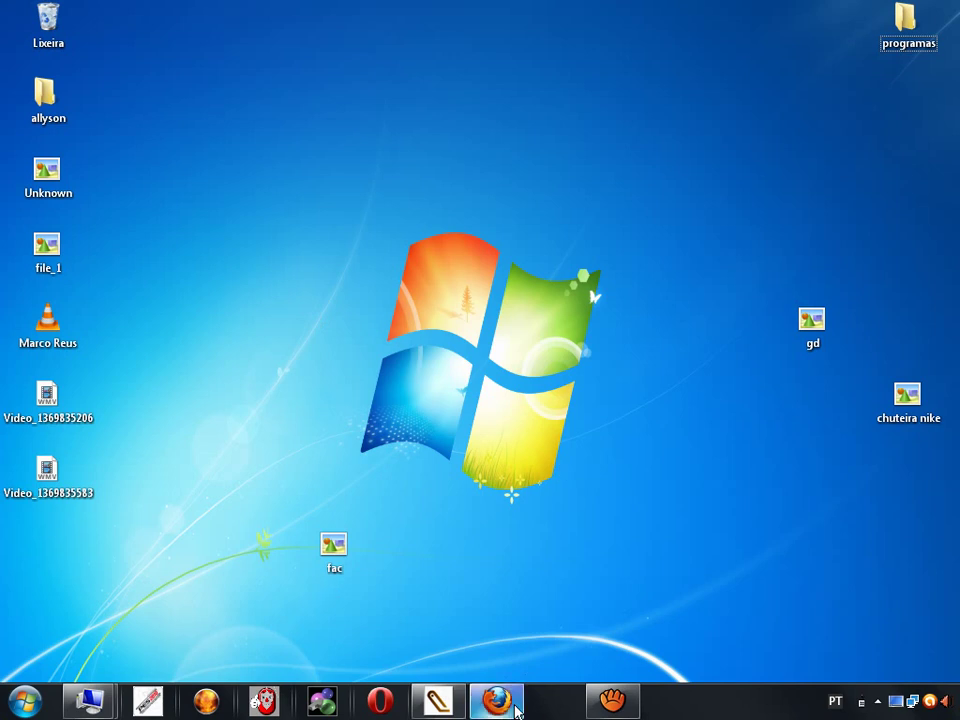
- Switch to Firefox, examine the Marco Reus portrait at full size, and return to the desktop
left_click(516, 705)
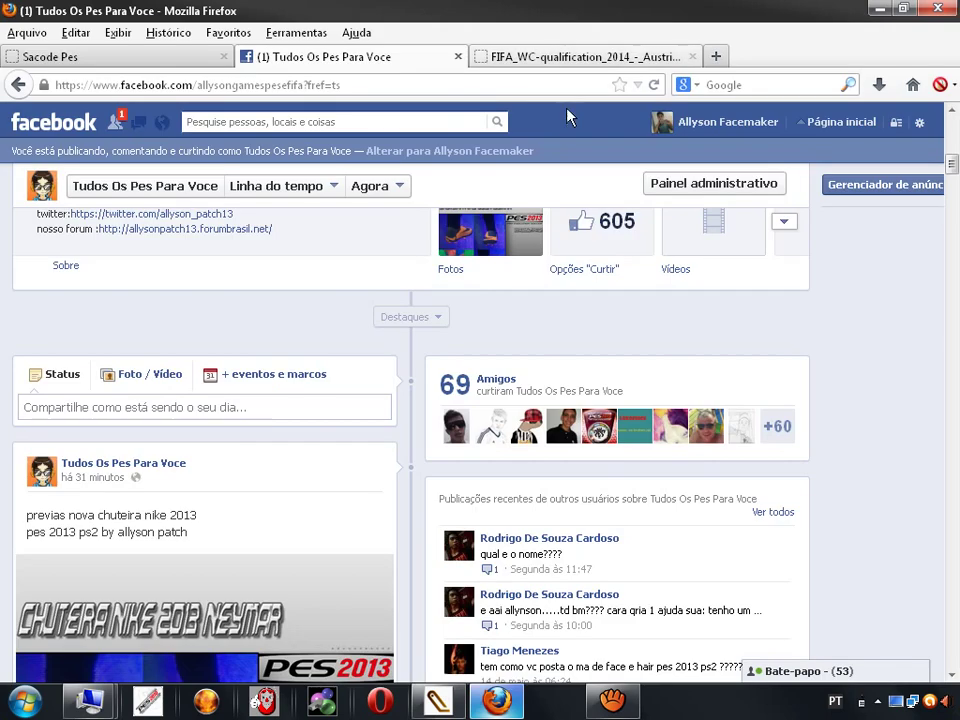
left_click(510, 56)
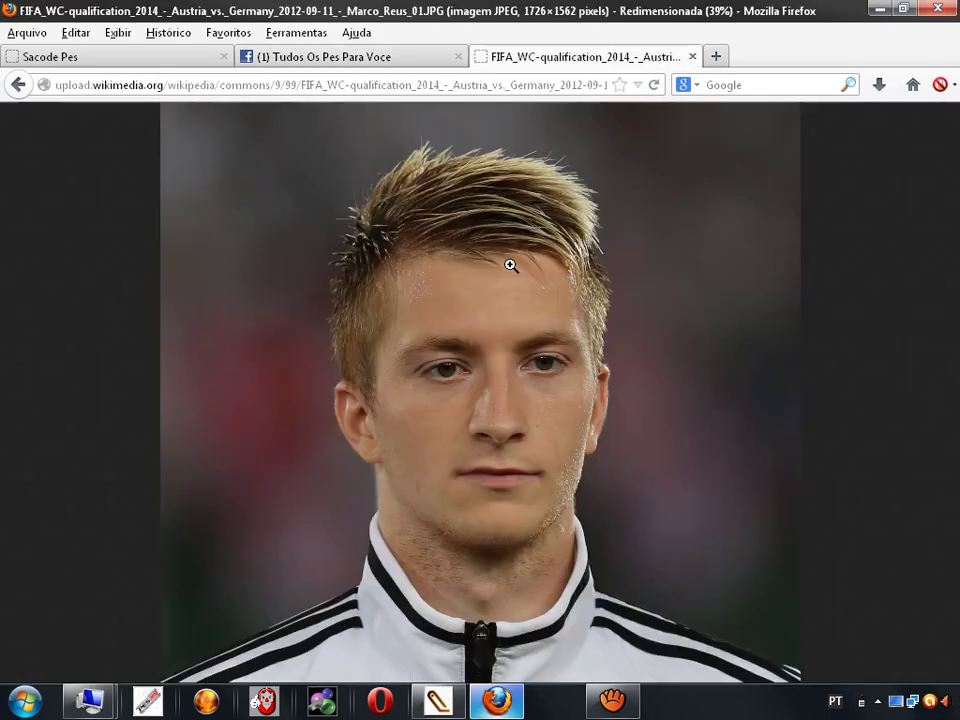
left_click(479, 414)
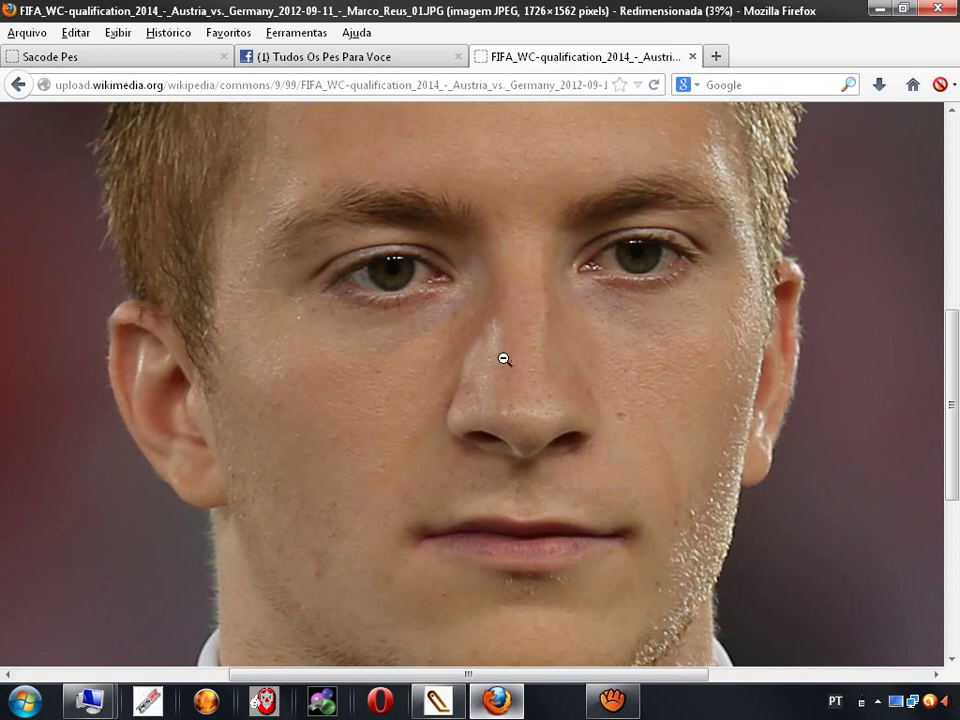
left_click(731, 127)
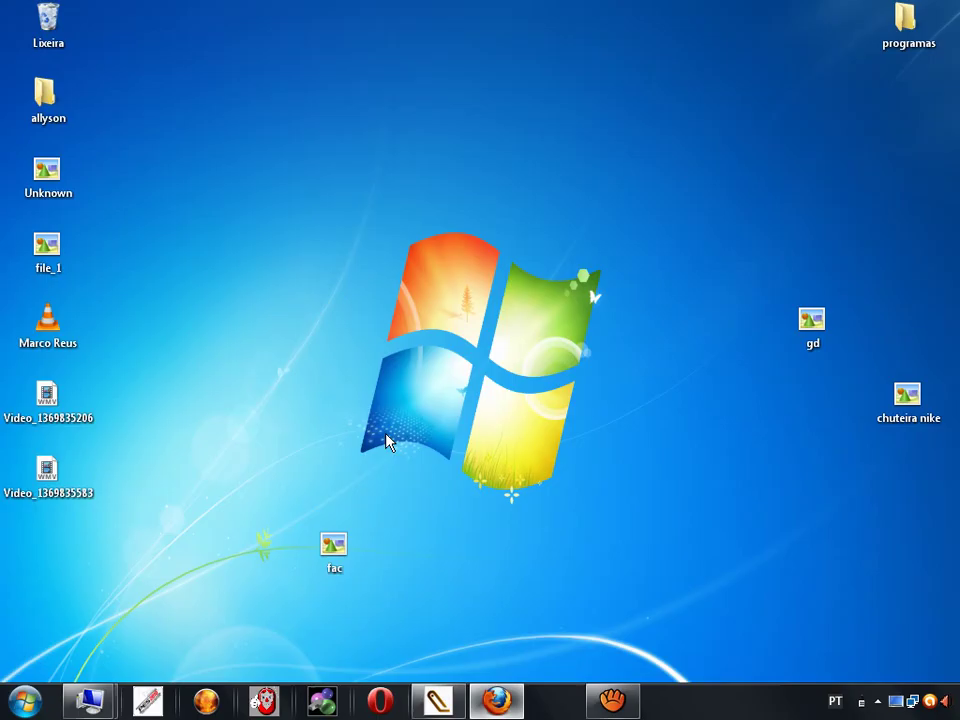
key("super+d")
- View the fac image from the desktop in the image viewer and close it
left_click(336, 546)
double_click(336, 546)
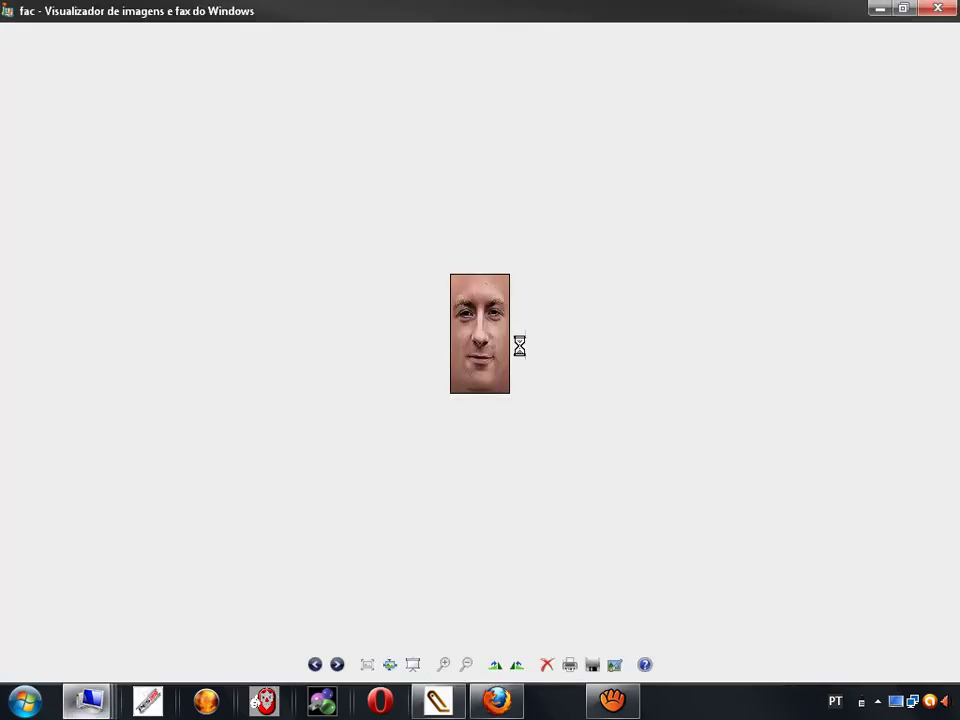
left_click(937, 8)
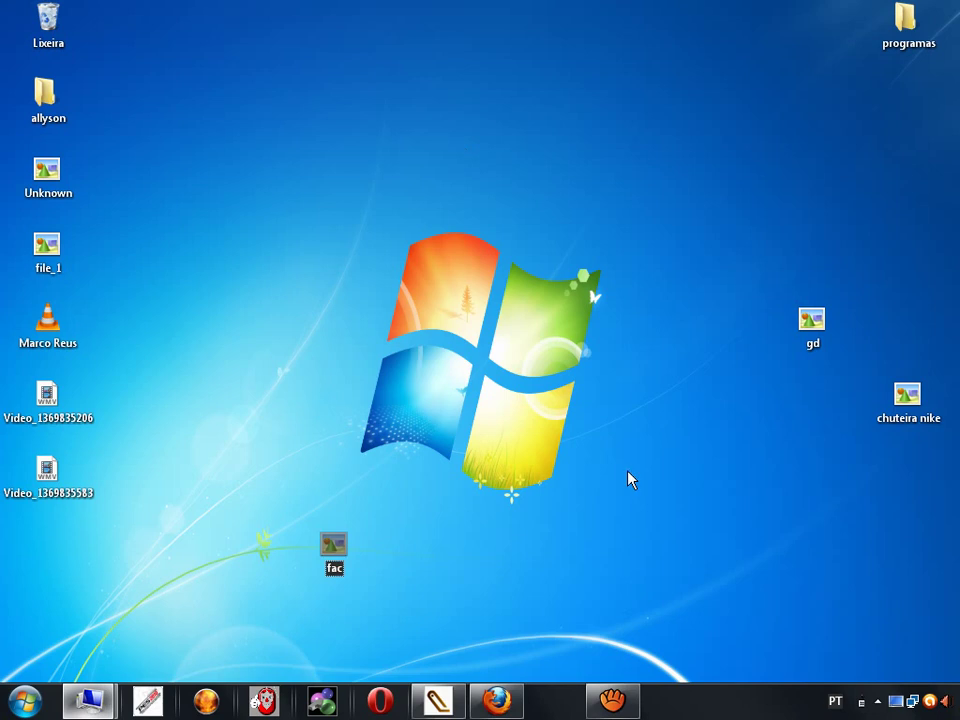
- Switch to Photoshop and compare the fac.png face texture with the portrait in Untitled-1
left_click(614, 697)
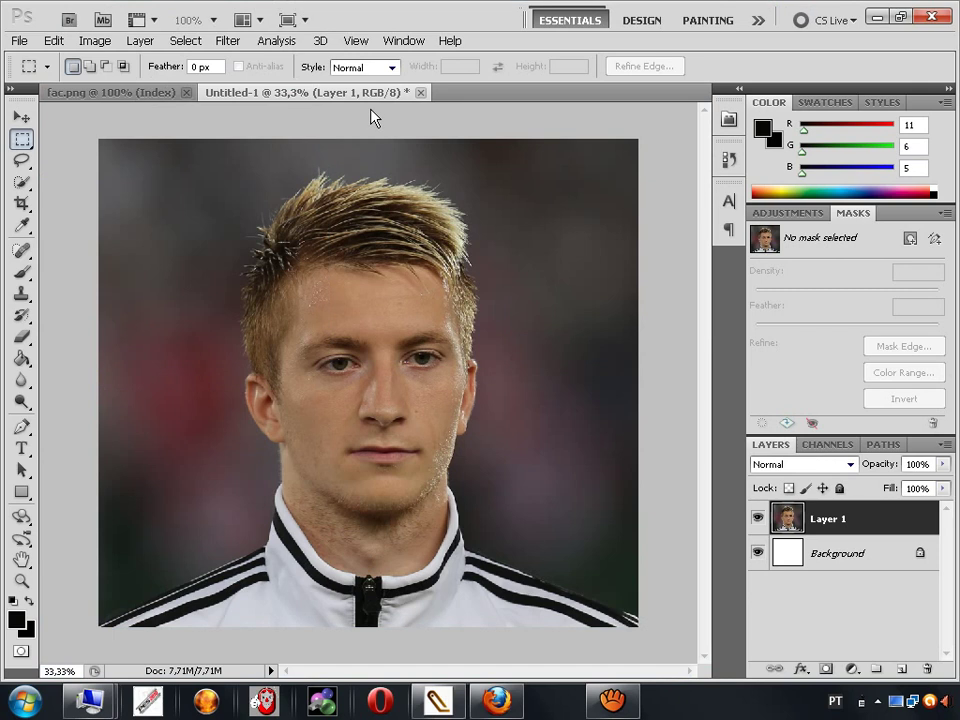
left_click(150, 92)
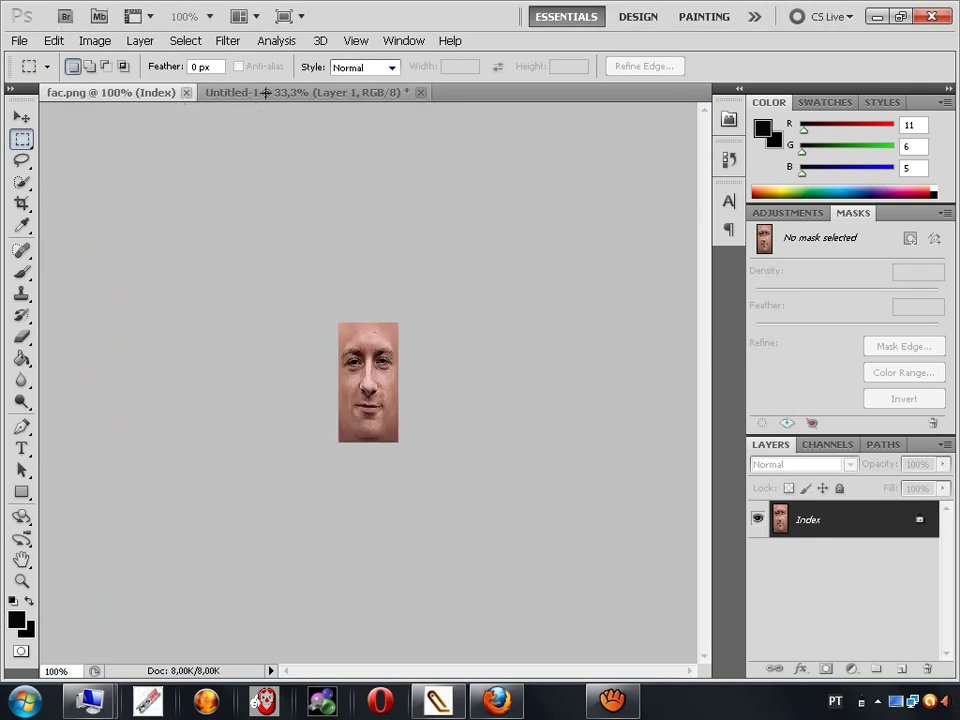
left_click(263, 100)
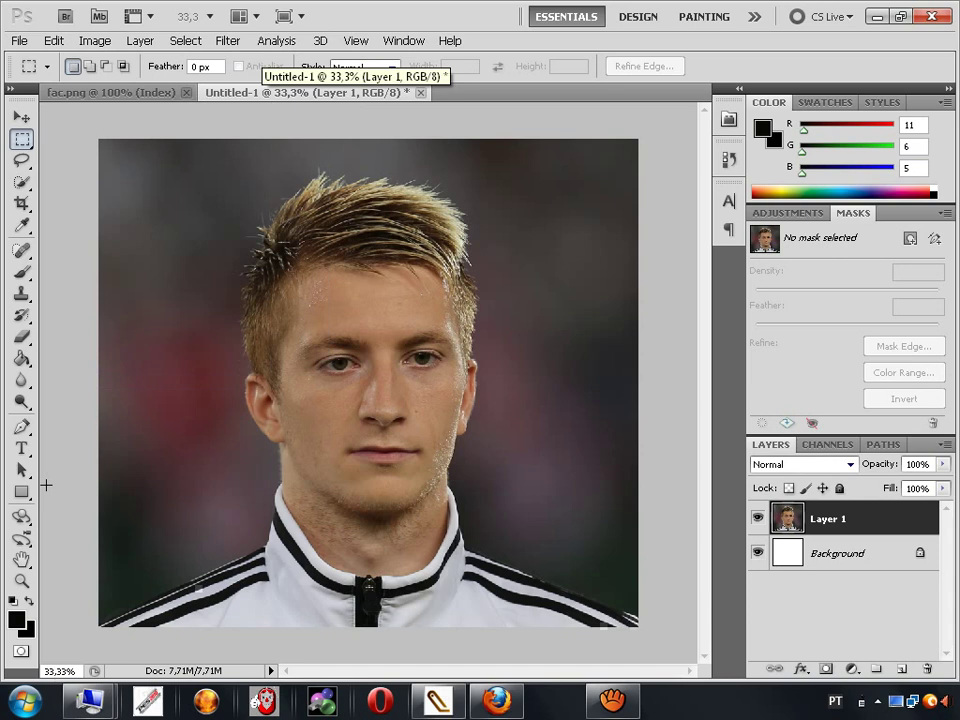
- Trace a closed Pen path around the face in Untitled-1 and turn it into a new anti-aliased selection with 2 pixels feather
left_click(21, 426)
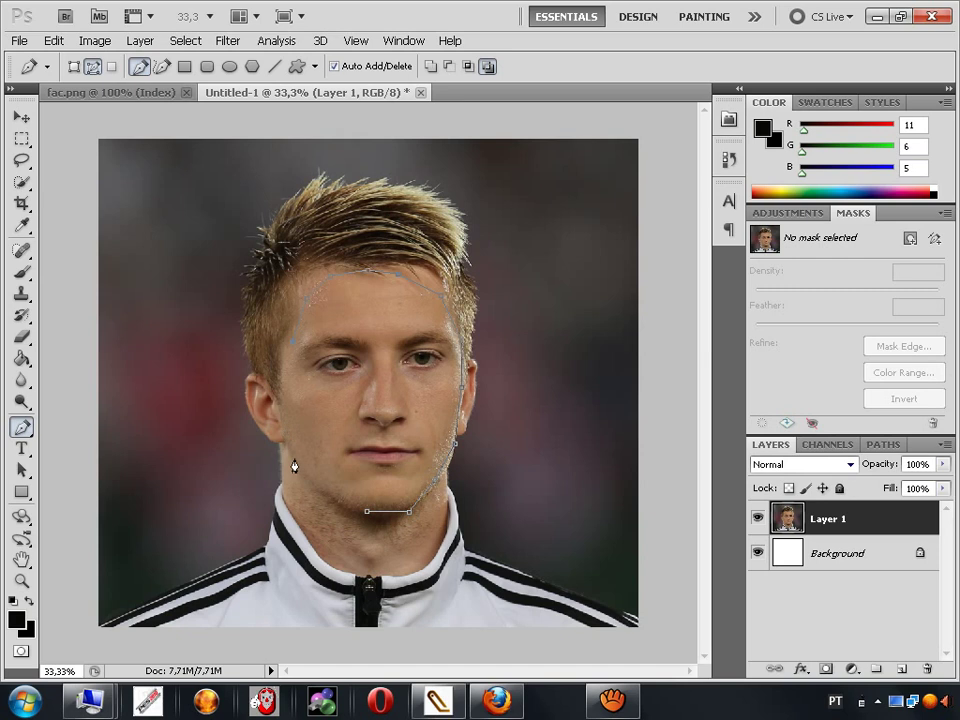
left_click(367, 513)
right_click(368, 519)
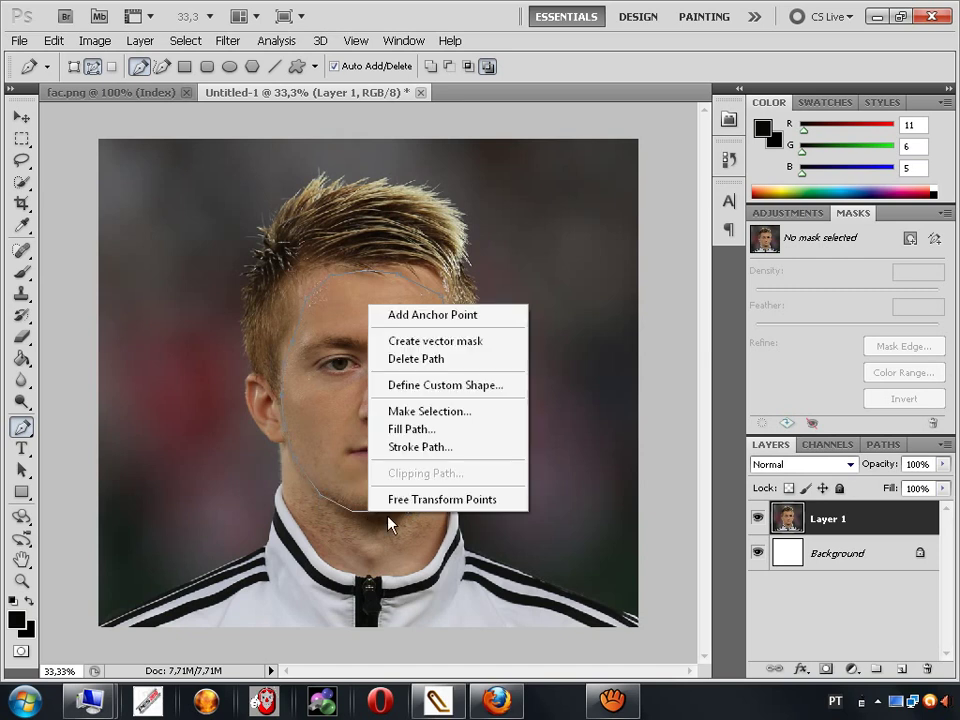
left_click(413, 411)
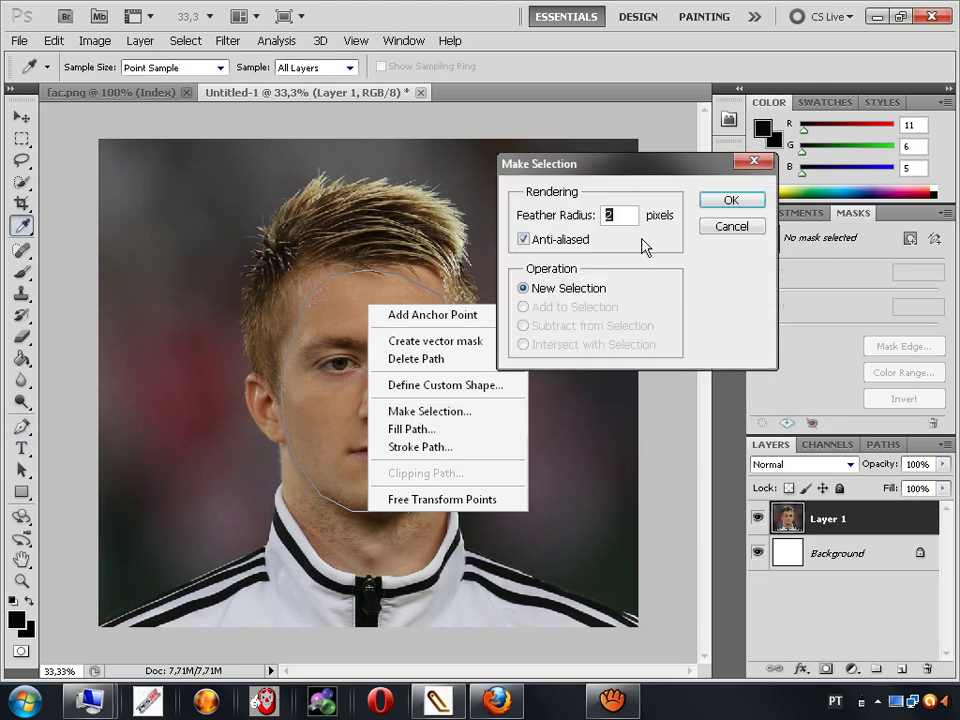
left_click(729, 201)
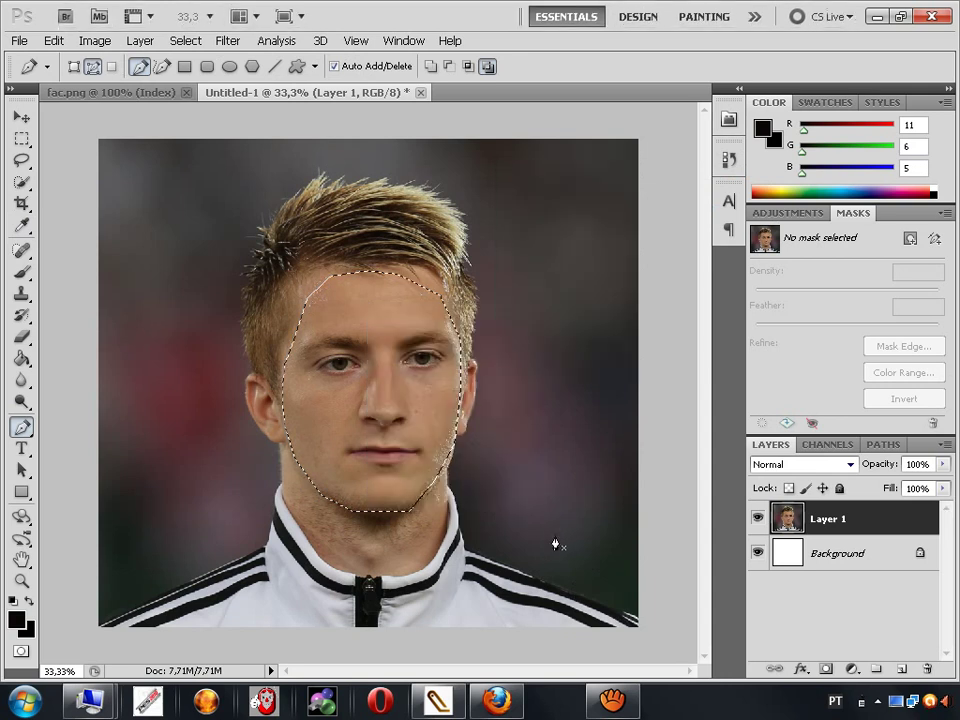
key("super")
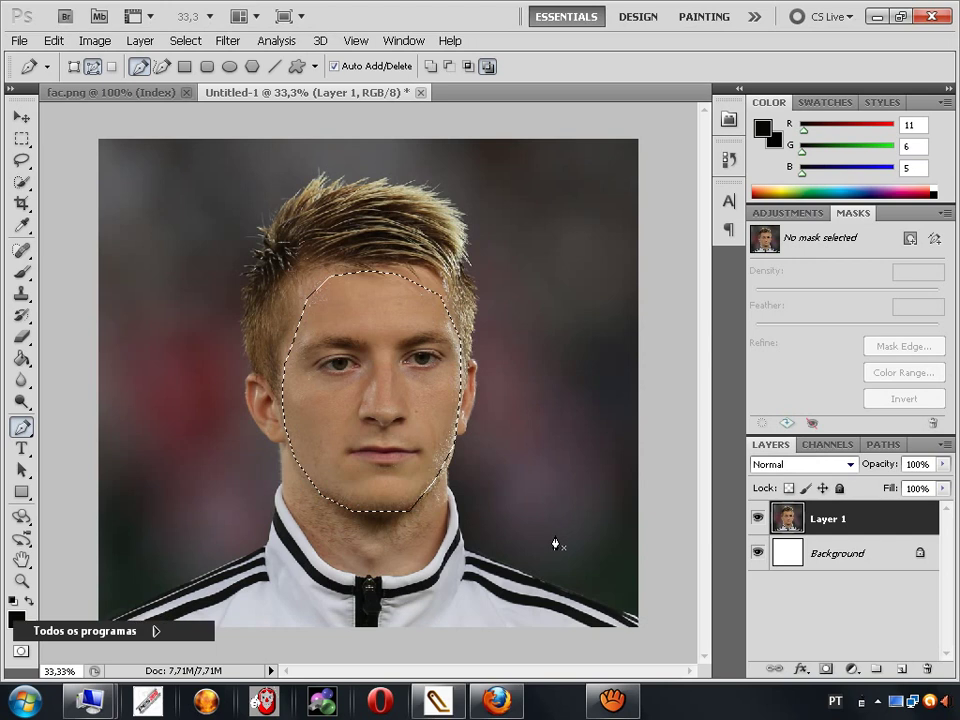
key("Tab")
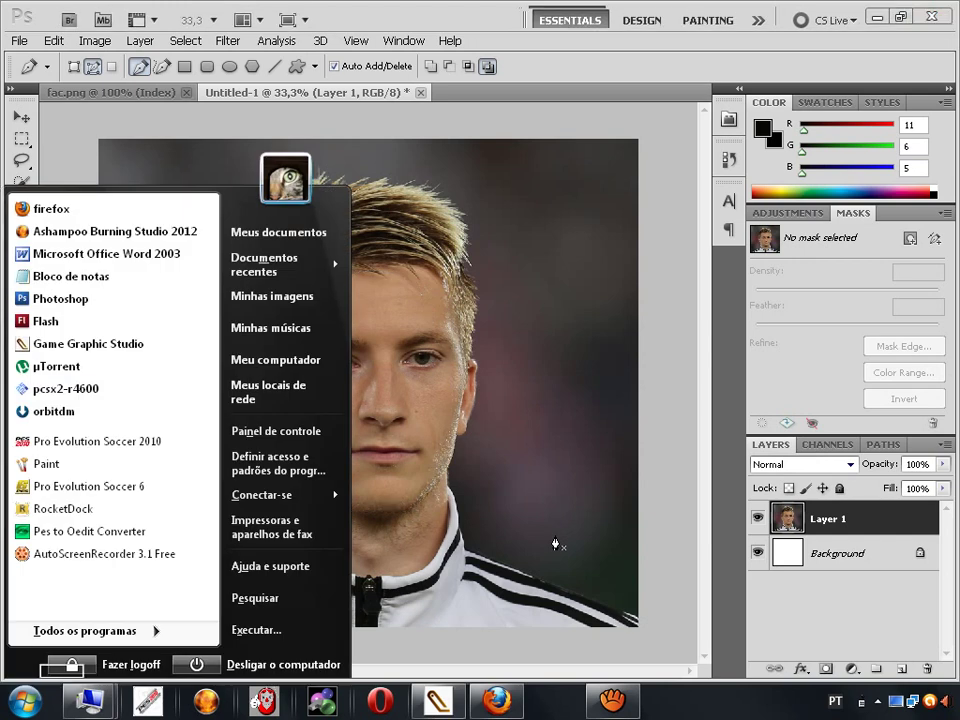
key("Escape")
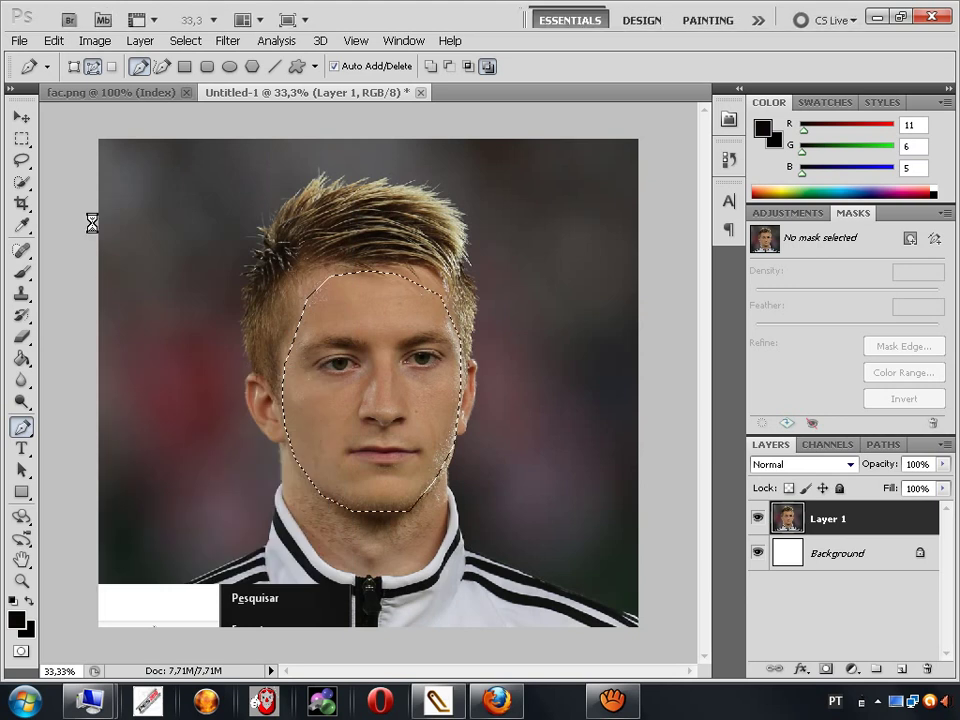
key("c")
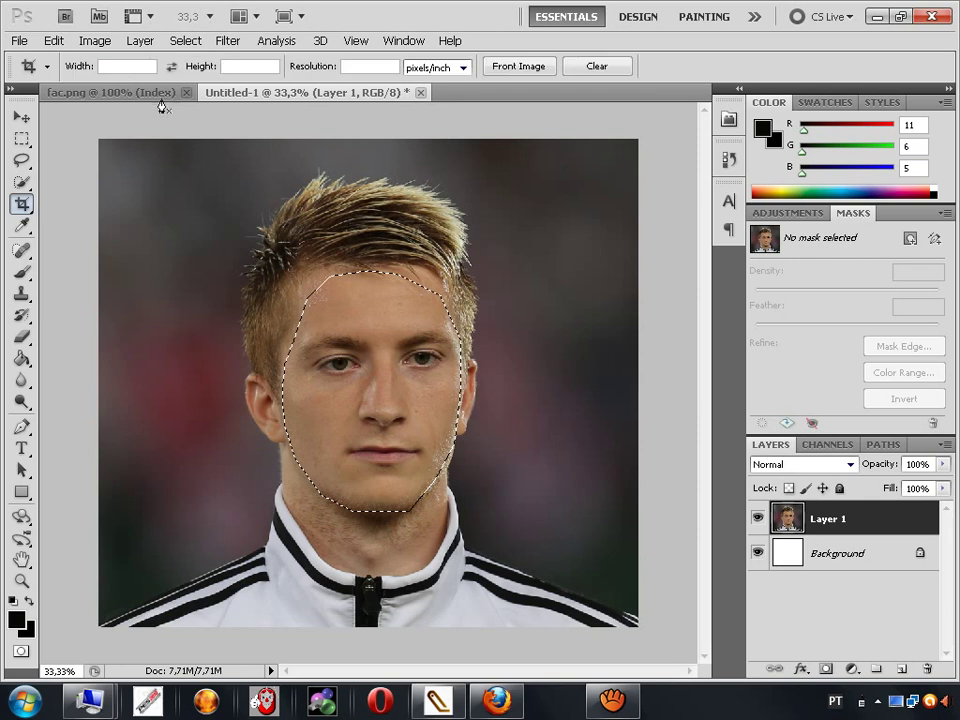
- In fac.png, choose the Brush tool and set the foreground colour to bright green, RGB 7, 227, 7
left_click(164, 93)
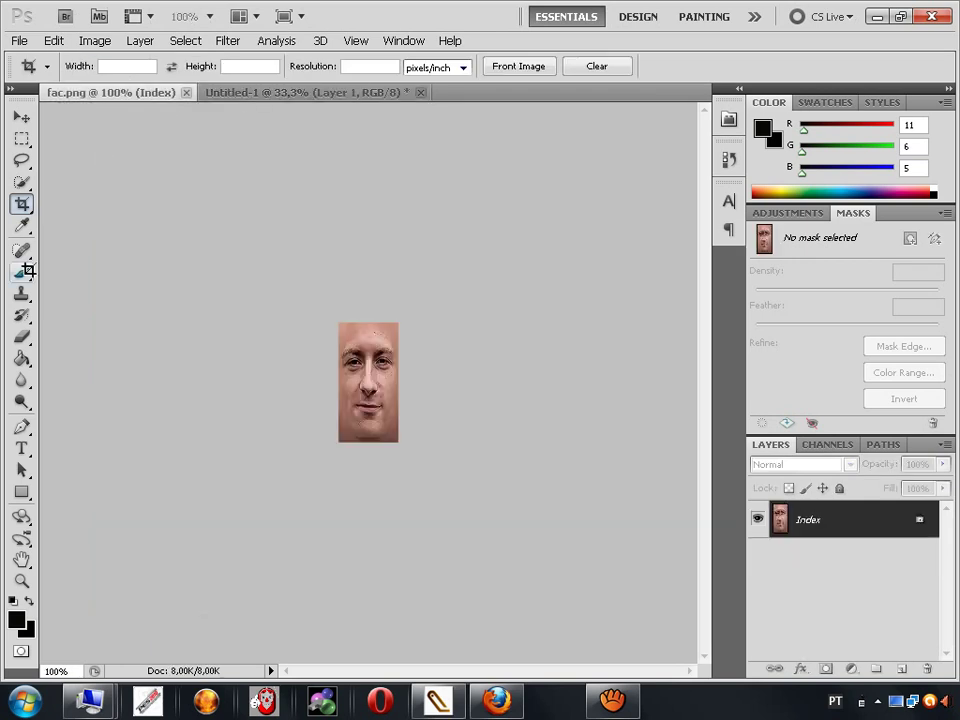
left_click(24, 271)
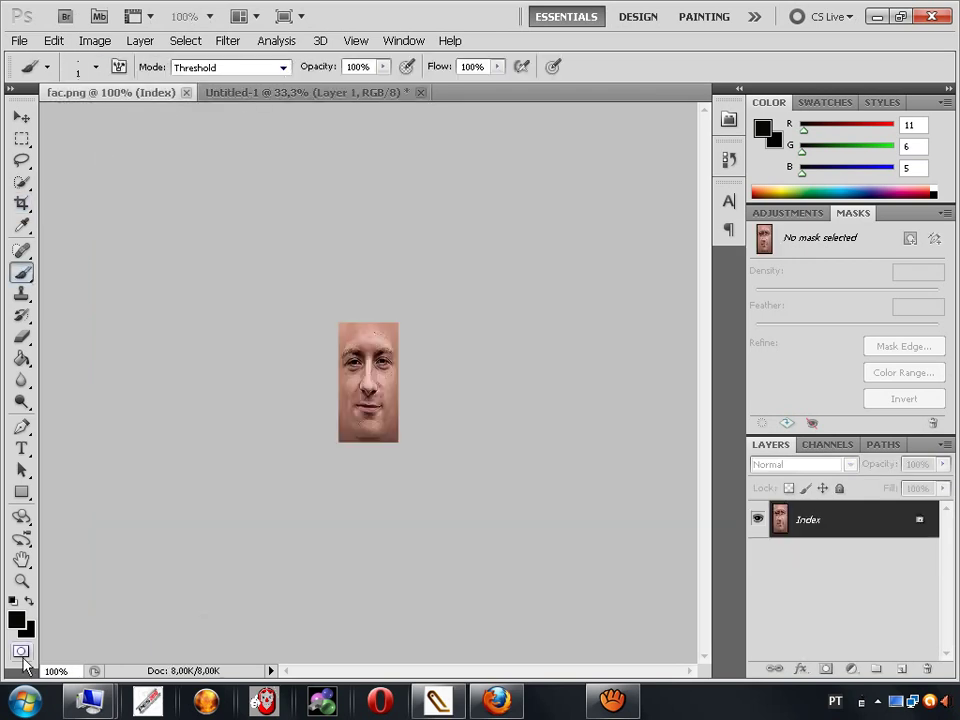
left_click(17, 622)
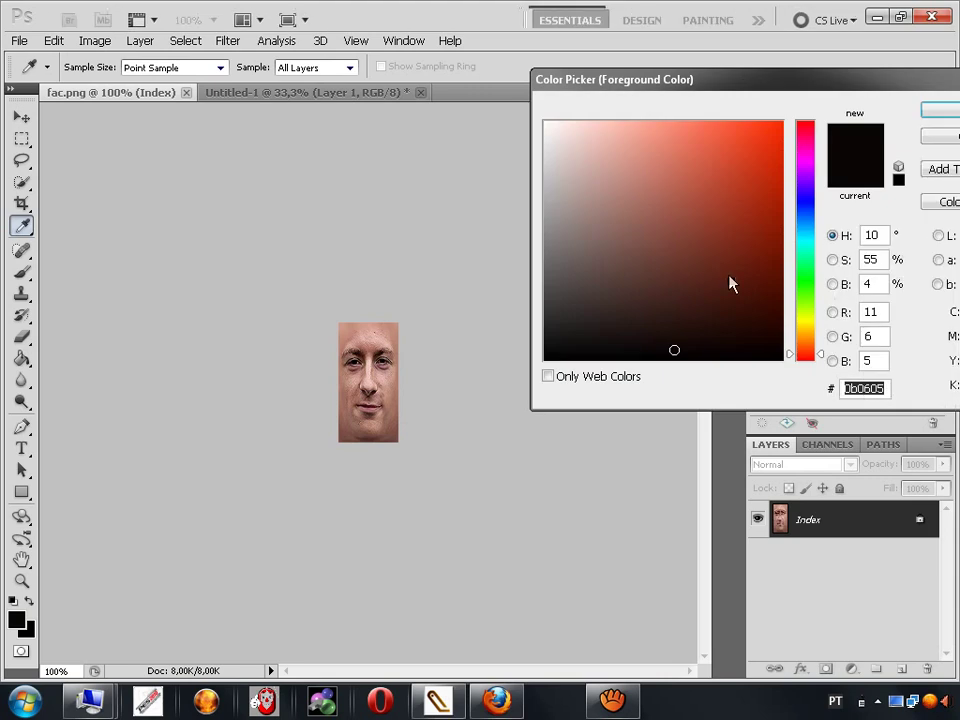
left_click(805, 281)
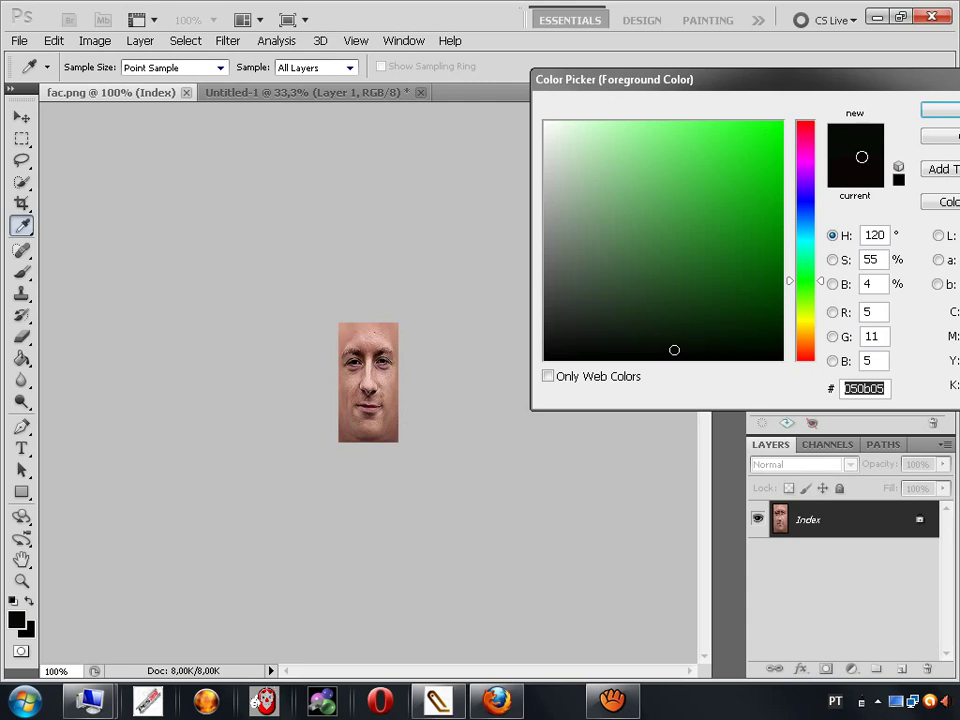
mouse_move(767, 158)
left_mouse_down()
mouse_move(812, 105)
mouse_move(945, 110)
mouse_move(761, 144)
left_mouse_up()
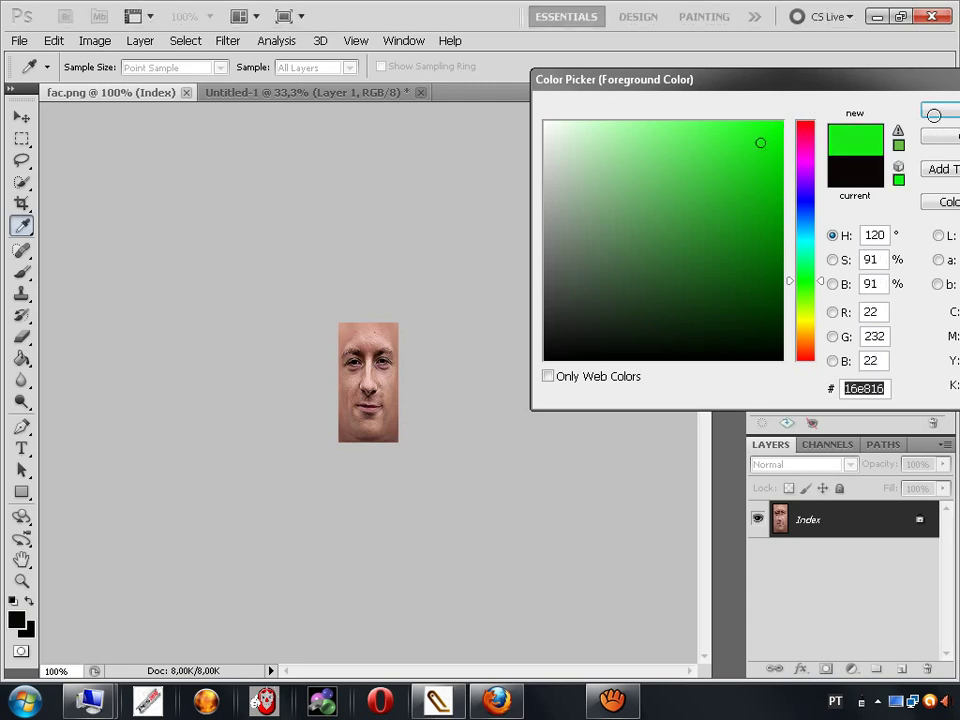
left_click(750, 162)
left_click(775, 147)
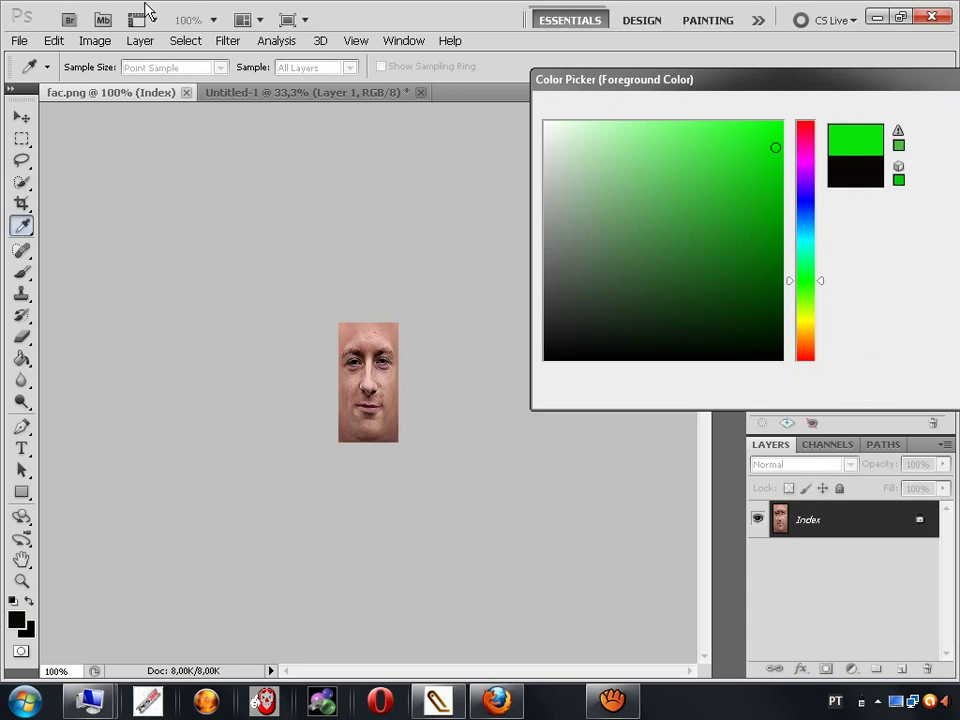
key("Return")
key("b")
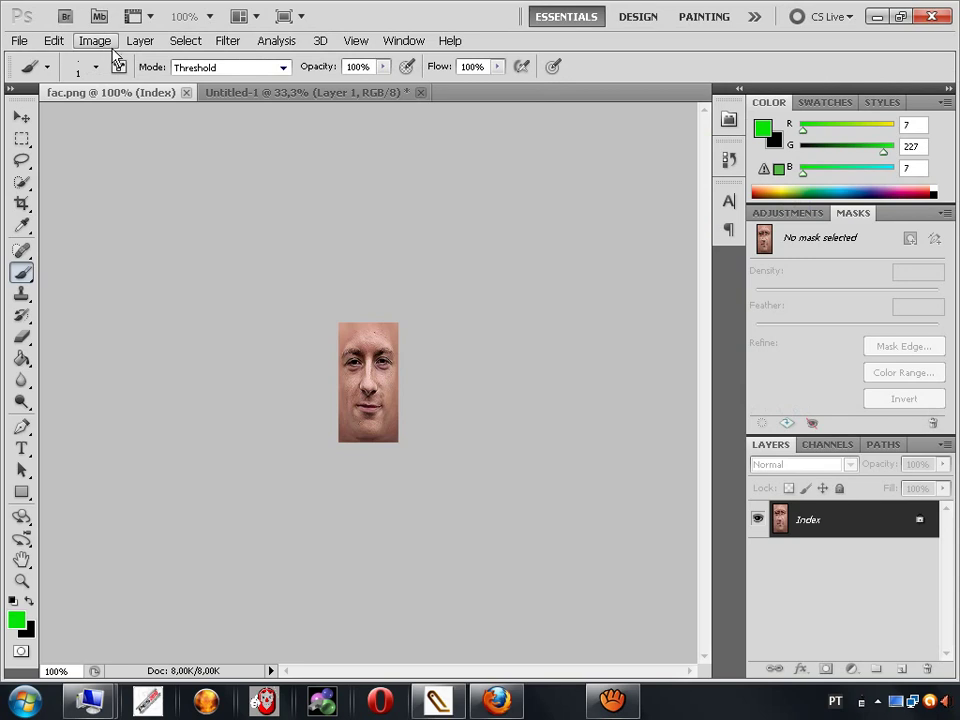
- Convert fac.png from indexed colour to RGB Color mode
left_click(104, 44)
mouse_move(122, 71)
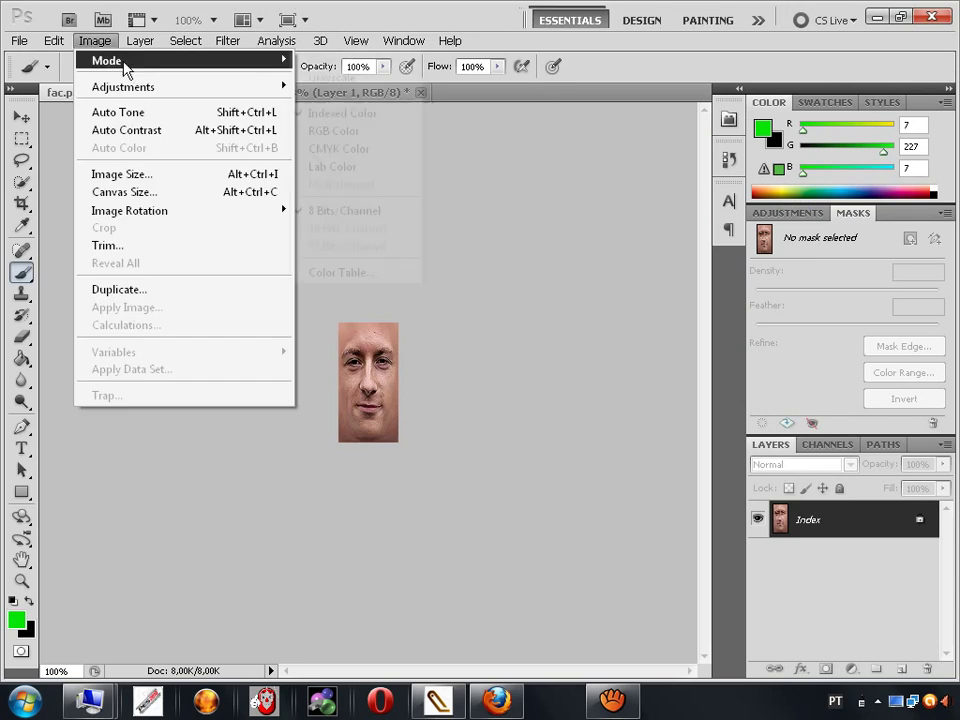
left_click(321, 133)
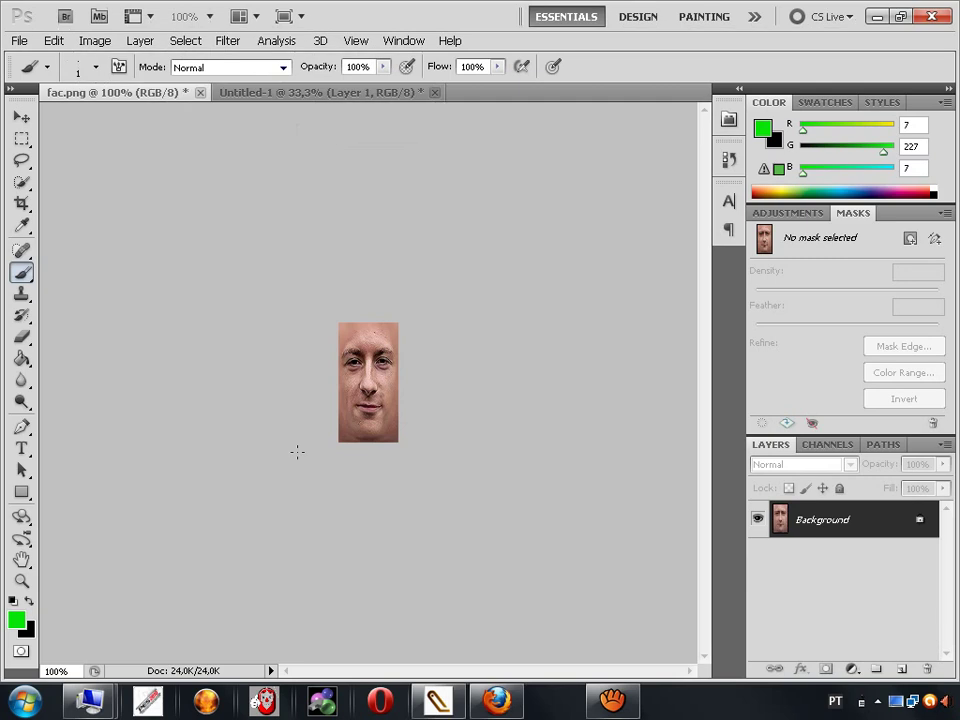
- Paint green guide marks over both eyes and along both eyebrows of the fac.png face with the 1-pixel brush
type("3")
key("Return")
type("5")
key("Return")
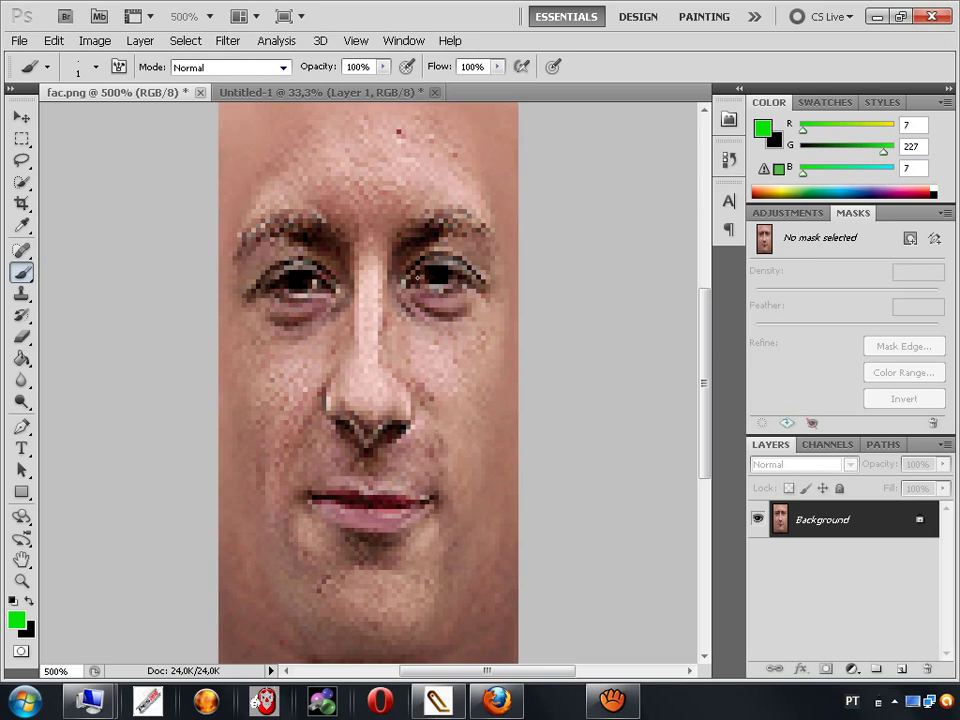
mouse_move(420, 277)
left_mouse_down()
mouse_move(459, 281)
mouse_move(429, 277)
mouse_move(441, 272)
mouse_move(437, 279)
mouse_move(444, 222)
mouse_move(484, 228)
left_mouse_up()
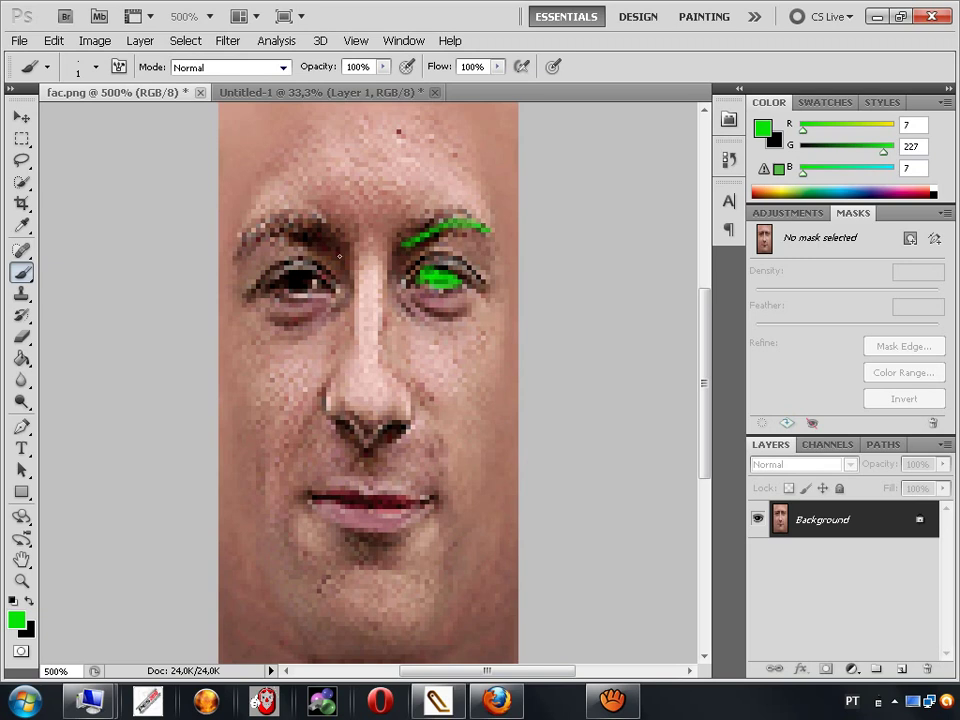
mouse_move(342, 251)
left_mouse_down()
mouse_move(272, 221)
mouse_move(232, 240)
left_mouse_up()
mouse_move(272, 290)
left_mouse_down()
mouse_move(288, 276)
mouse_move(318, 283)
left_mouse_up()
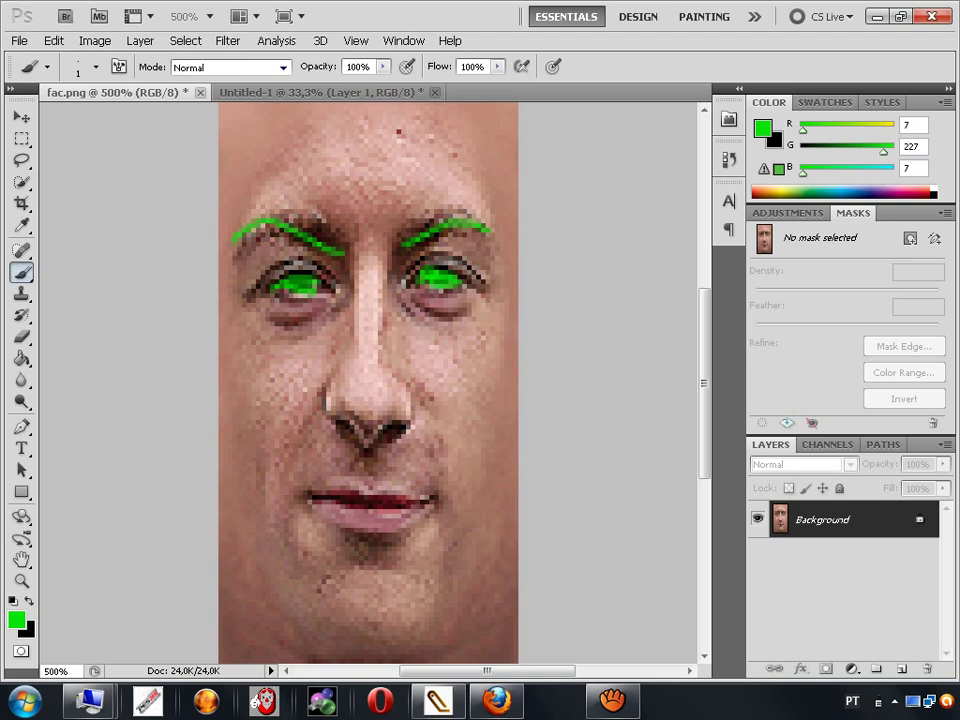
- Paint green guide marks on the nostrils, along both sides of the nose and across the line between the lips
left_click(391, 430)
left_click(348, 428)
left_click_drag(323, 414, 324, 380)
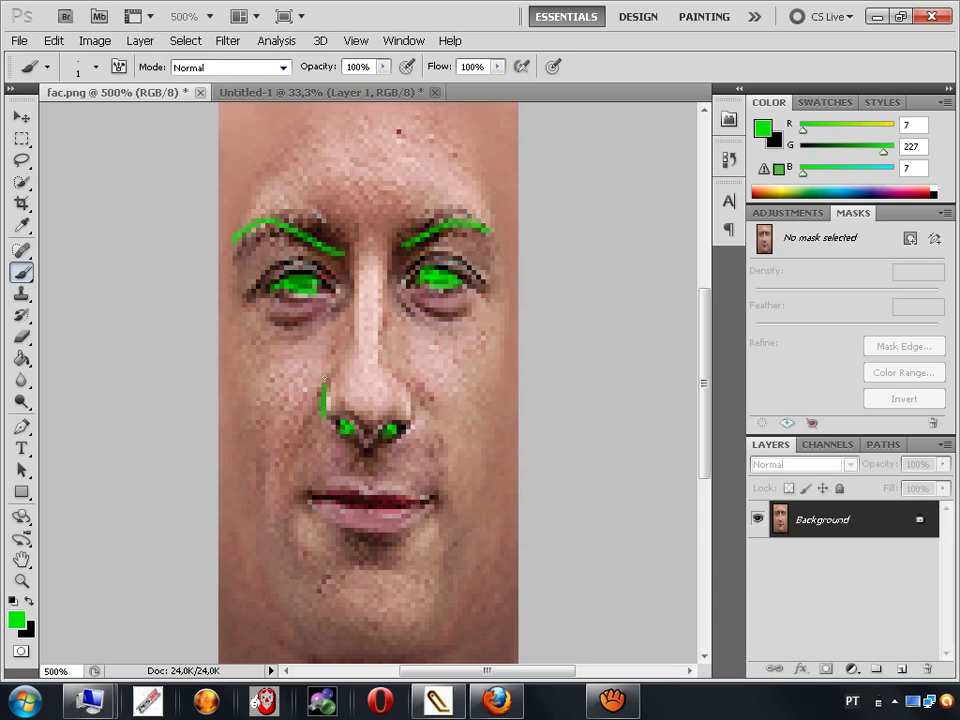
left_click_drag(408, 378, 418, 430)
left_click_drag(310, 497, 433, 498)
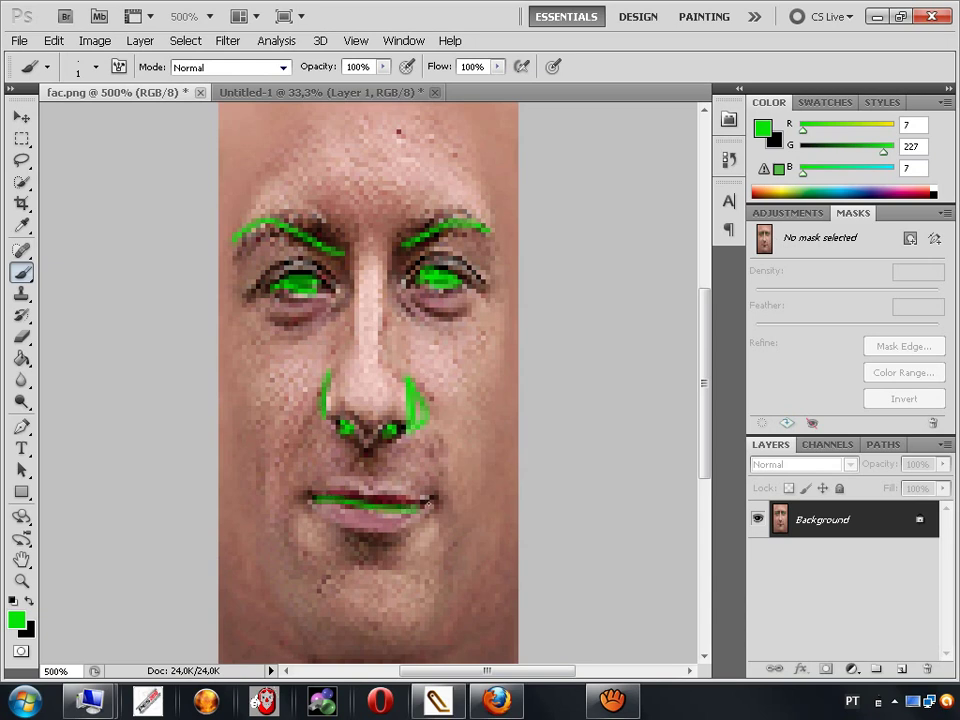
- Paint green guide outlines around the upper and lower lips of the fac.png face
mouse_move(357, 483)
left_mouse_down()
mouse_move(322, 492)
mouse_move(330, 515)
mouse_move(400, 522)
mouse_move(427, 500)
left_mouse_up()
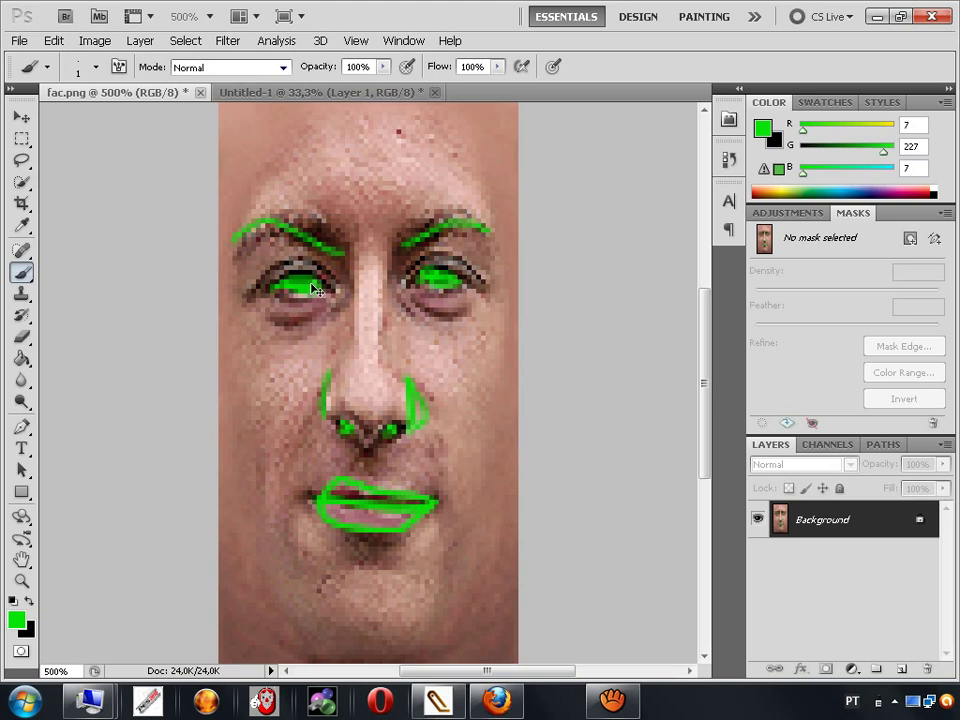
- Paste the photographed face into fac.png as a new layer and scale it to 10.92% width and 16.35% height, covering the template
key("ctrl+shift+alt+n")
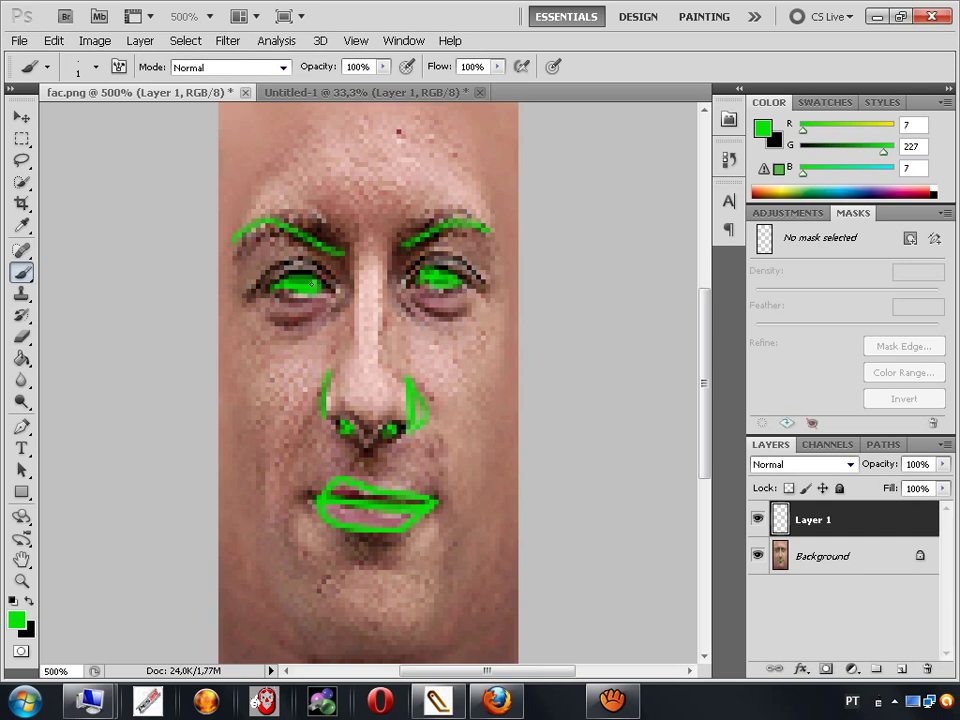
key("ctrl+minus")
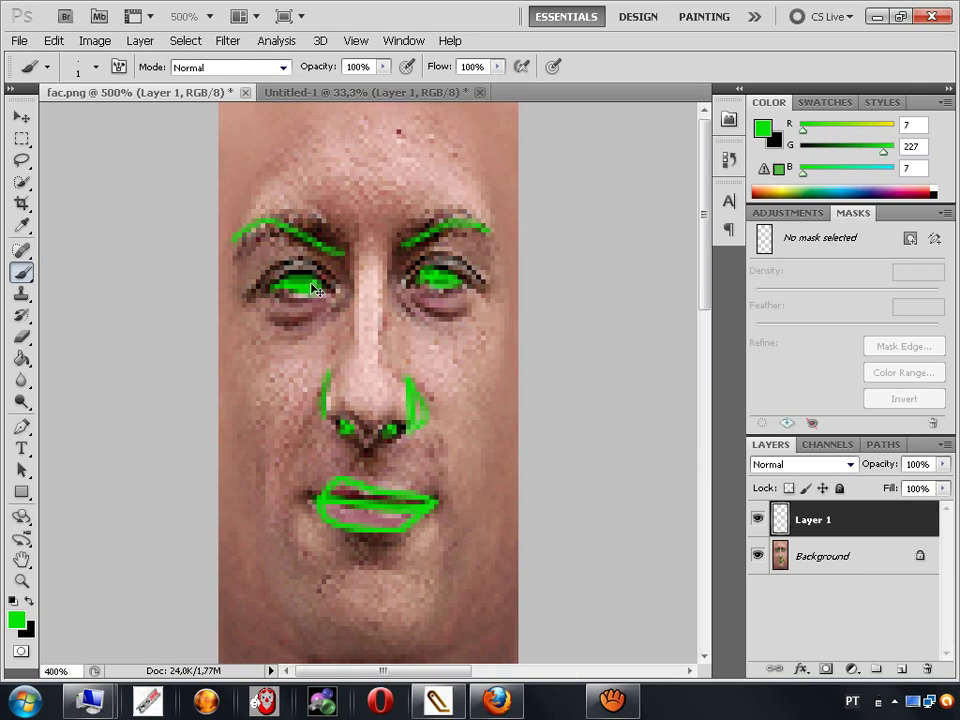
key("ctrl+minus")
key("ctrl+minus")
key("ctrl+minus")
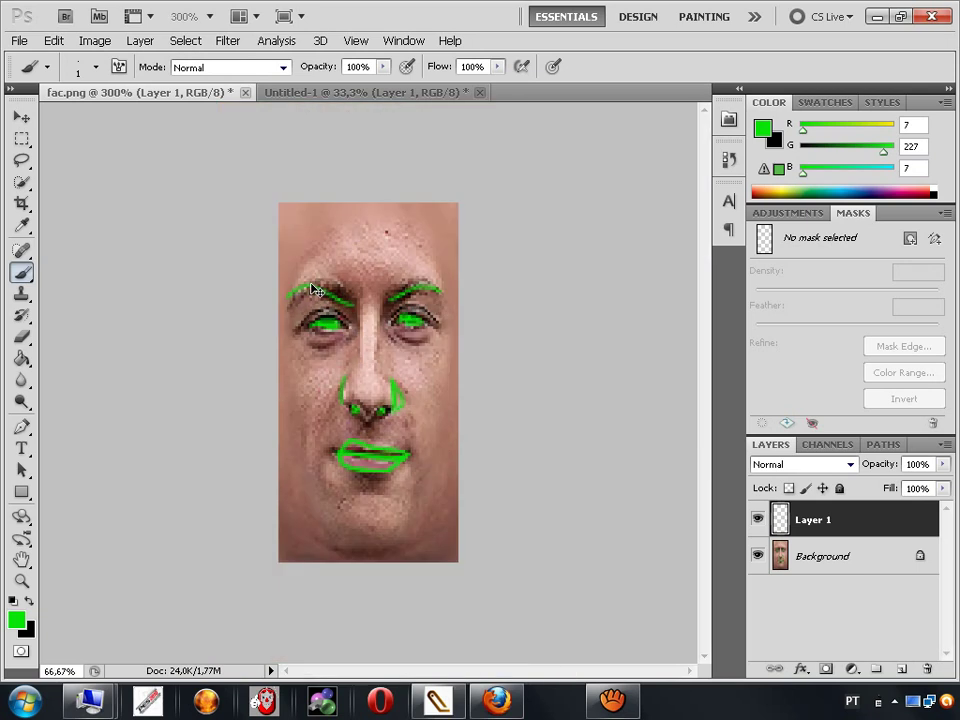
key("ctrl+minus")
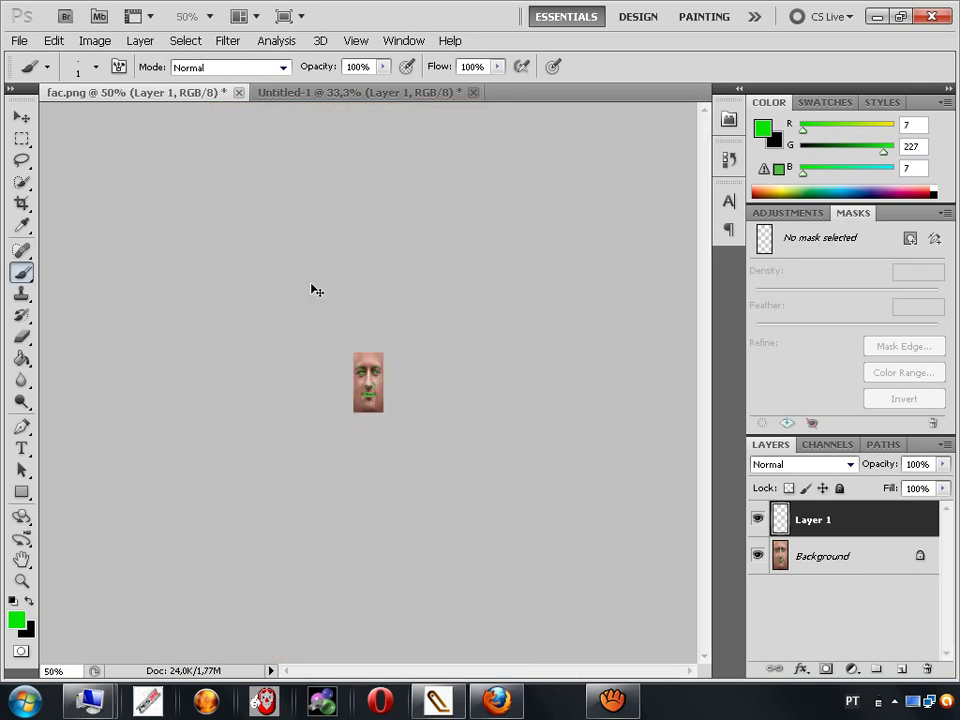
key("ctrl+t")
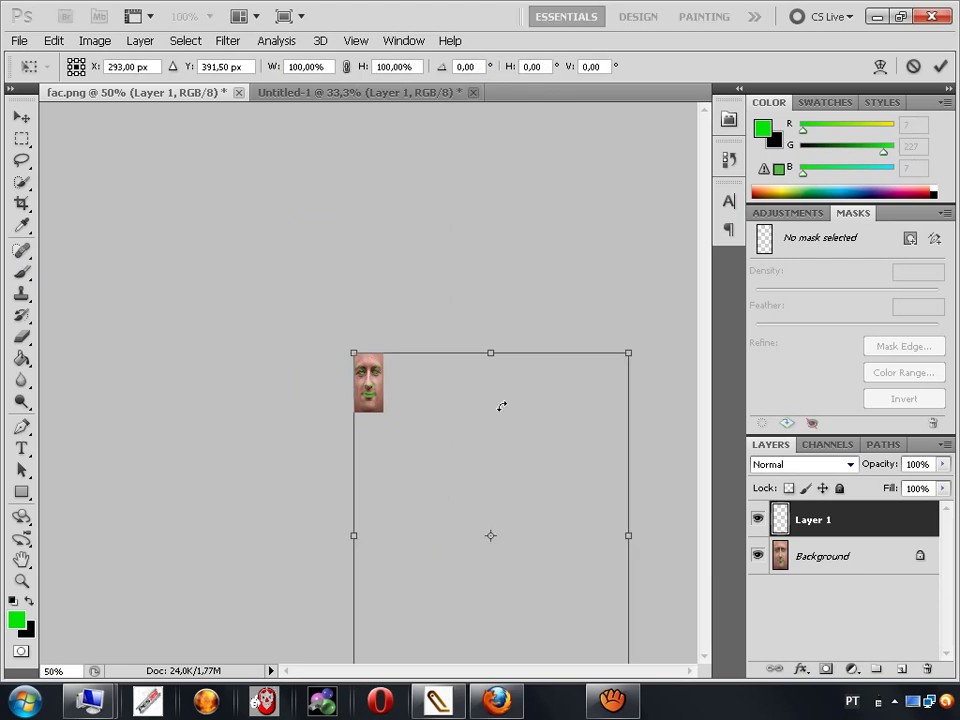
left_click_drag(510, 480, 450, 354)
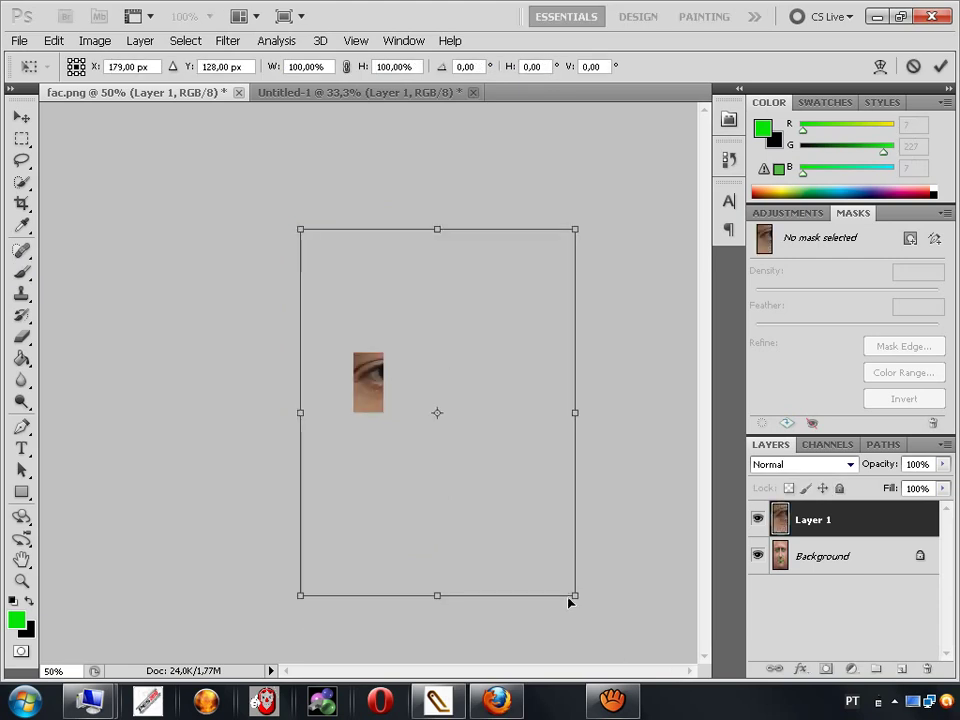
left_click_drag(576, 599, 389, 410)
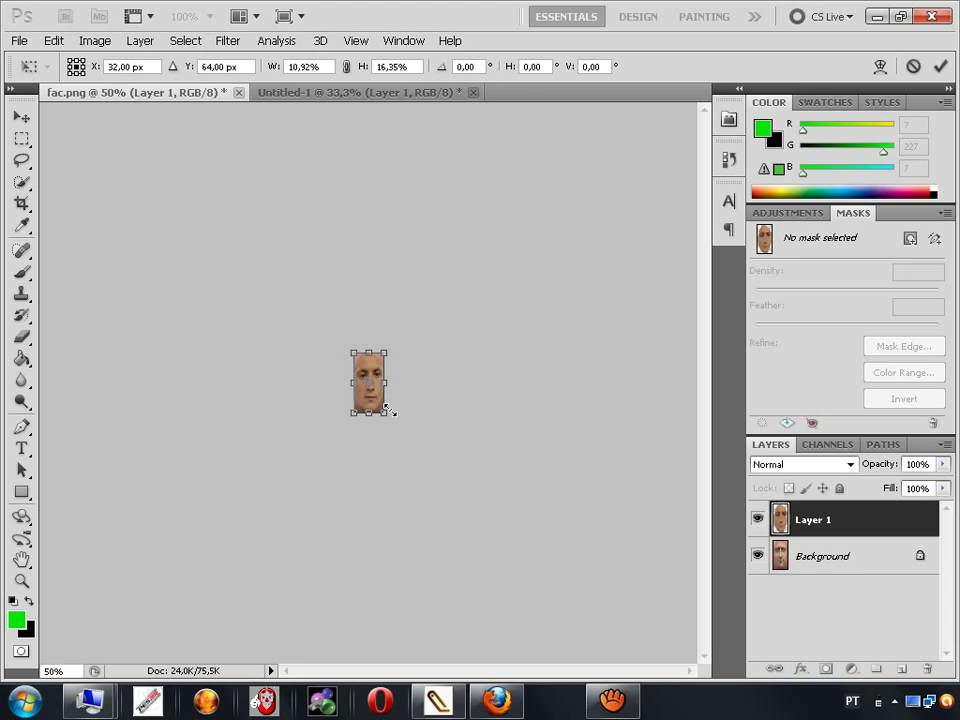
key("b")
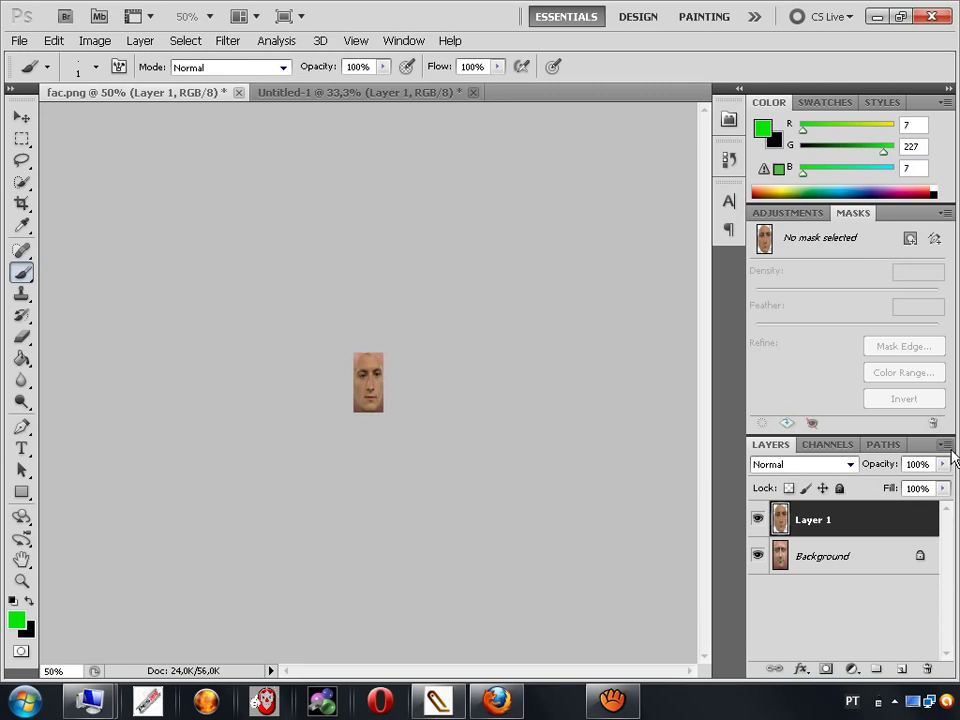
- Reduce the opacity of Layer 1 to 62%
left_click(941, 466)
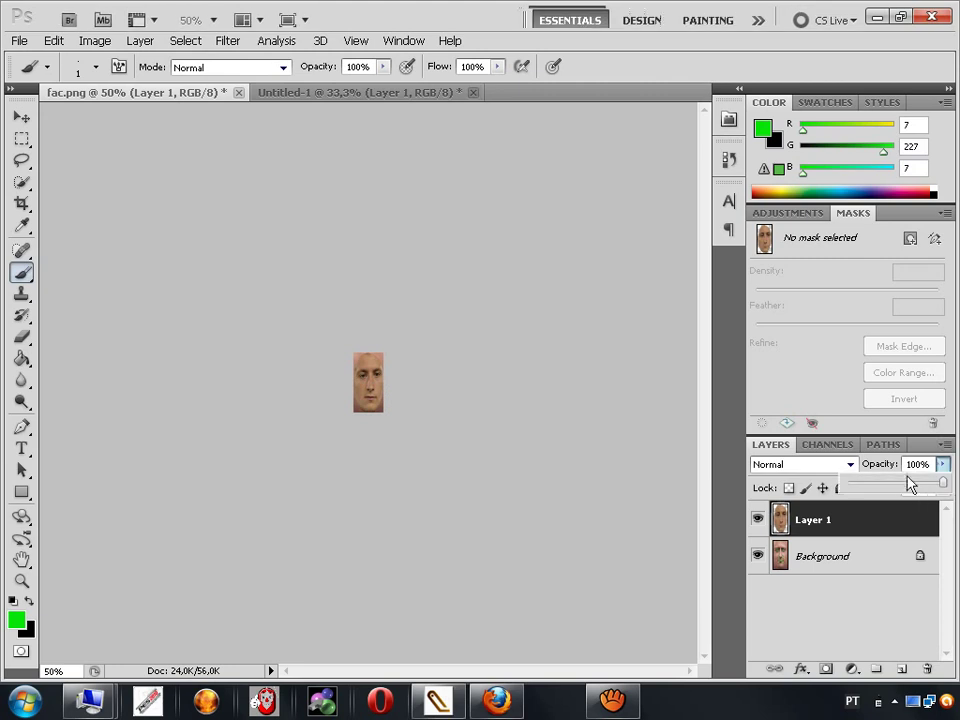
left_click_drag(941, 484, 909, 489)
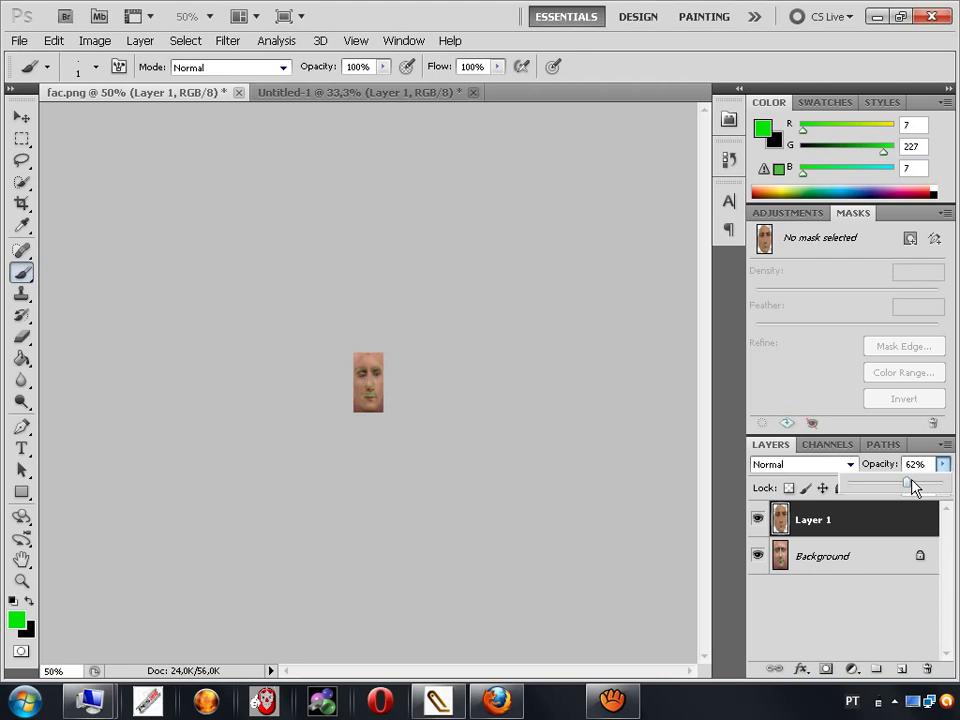
left_click(912, 487)
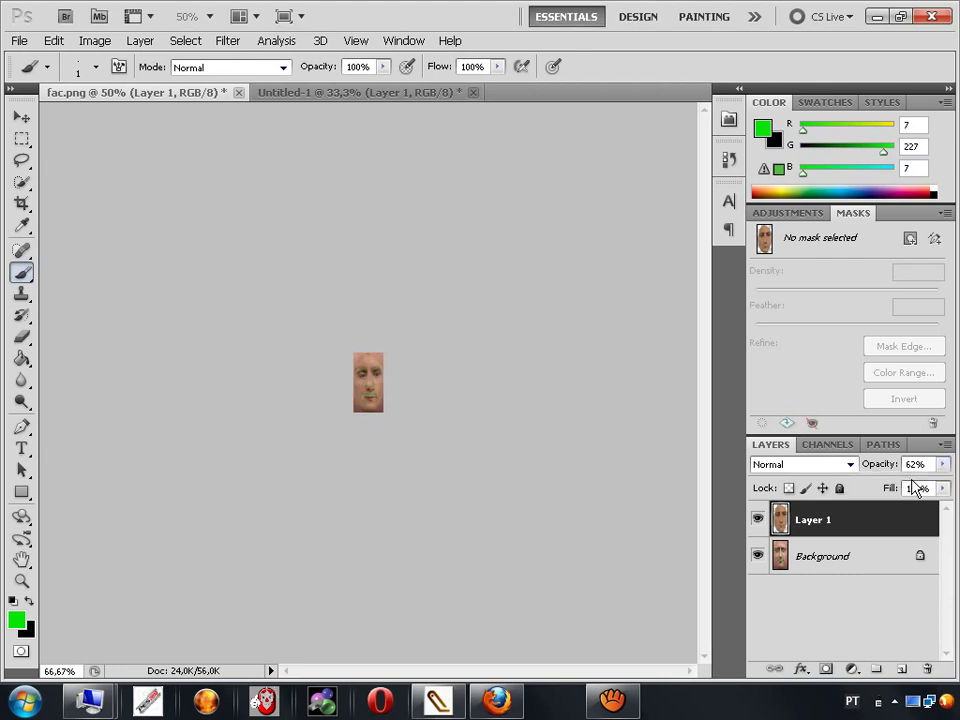
- Stretch Layer 1 to about 102% width and adjust its height to match the green guides, then restore its opacity to 100%
key("ctrl+plus")
key("ctrl+plus")
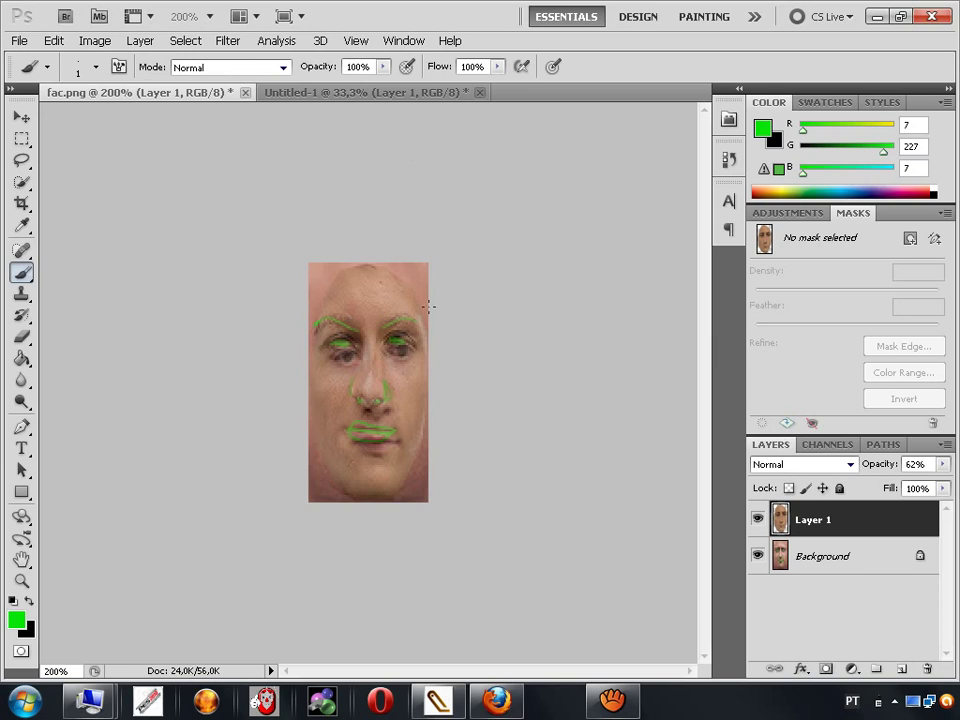
key("ctrl+t")
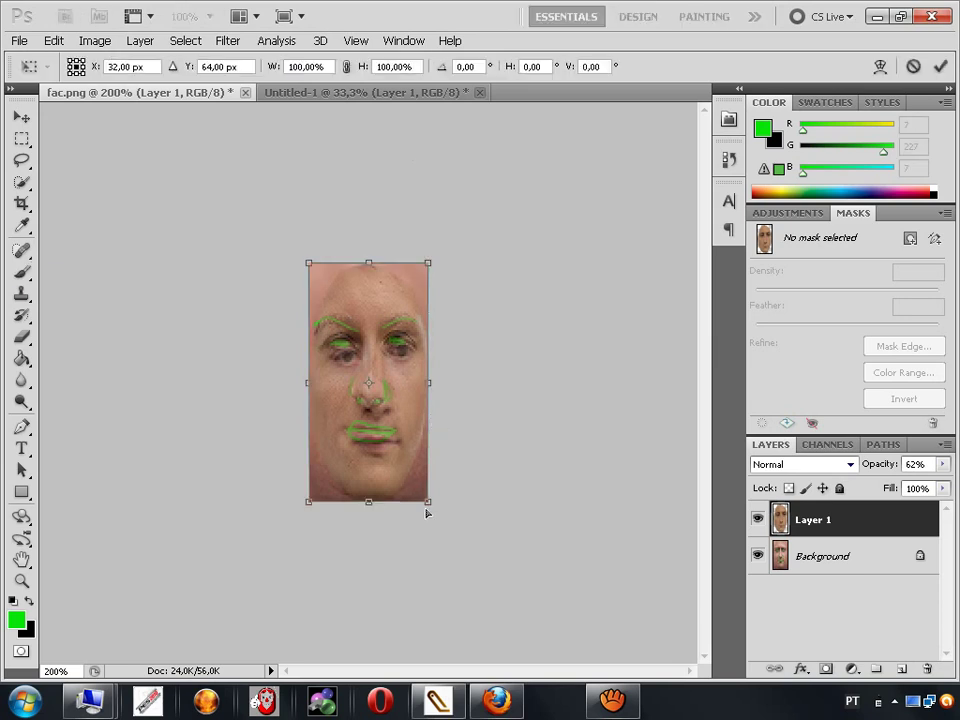
left_click_drag(427, 502, 419, 489)
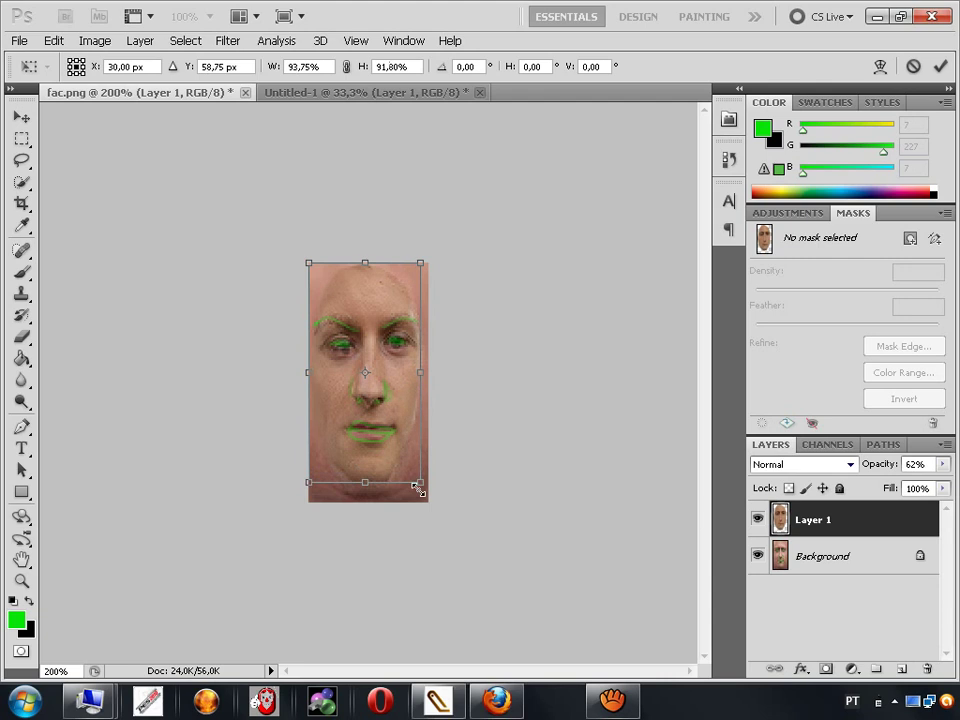
mouse_move(364, 262)
left_mouse_down()
mouse_move(364, 242)
mouse_move(361, 254)
left_mouse_up()
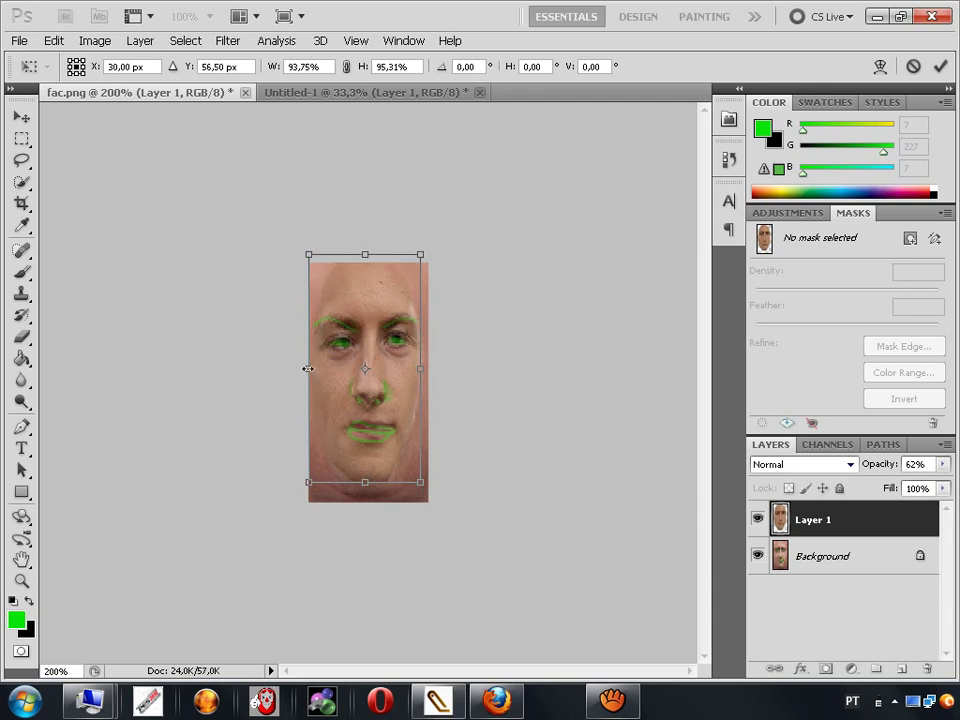
left_click_drag(304, 369, 299, 370)
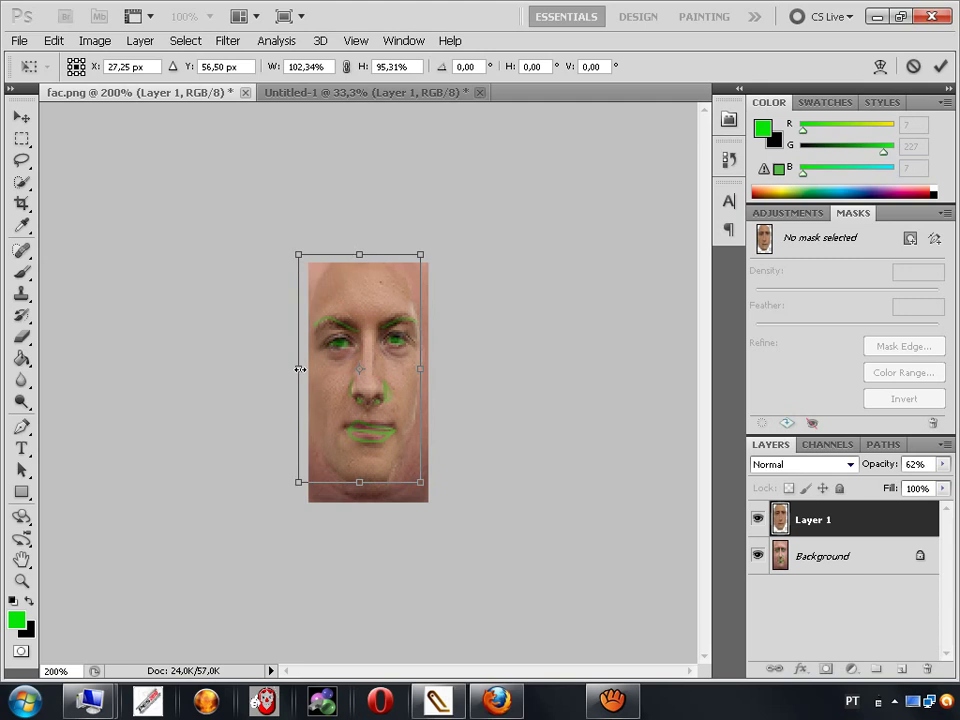
left_click_drag(359, 482, 359, 487)
key("b")
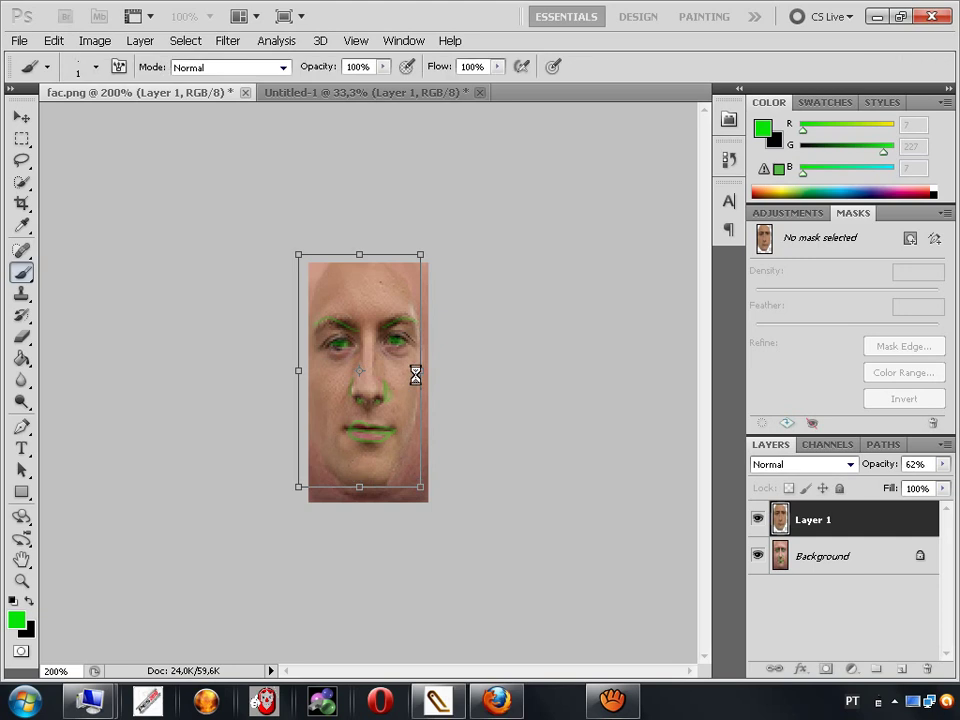
key("Return")
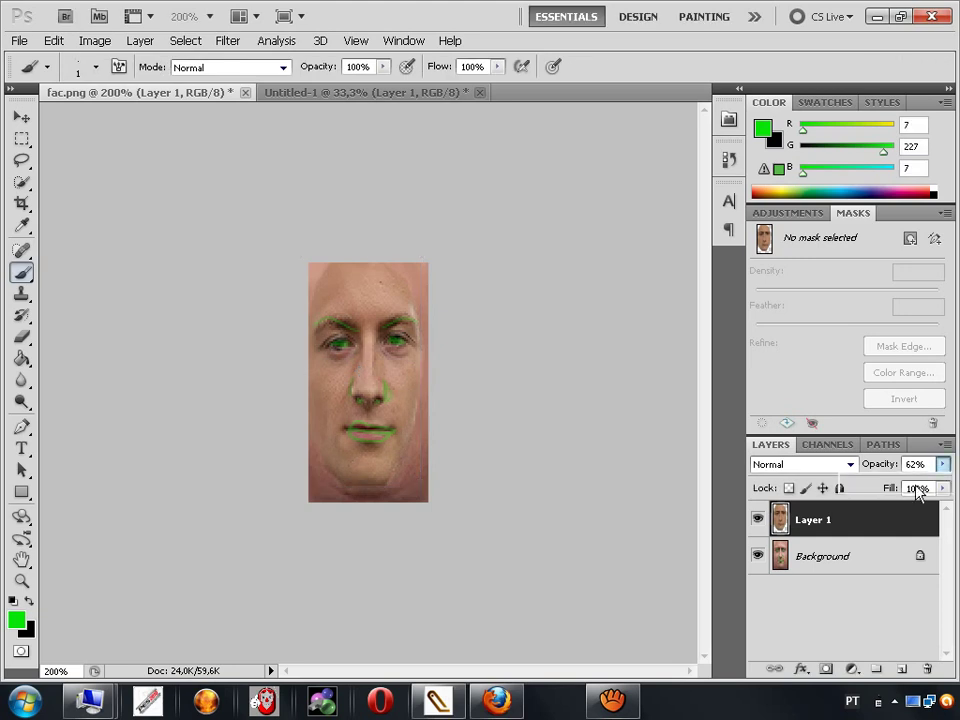
left_click(942, 464)
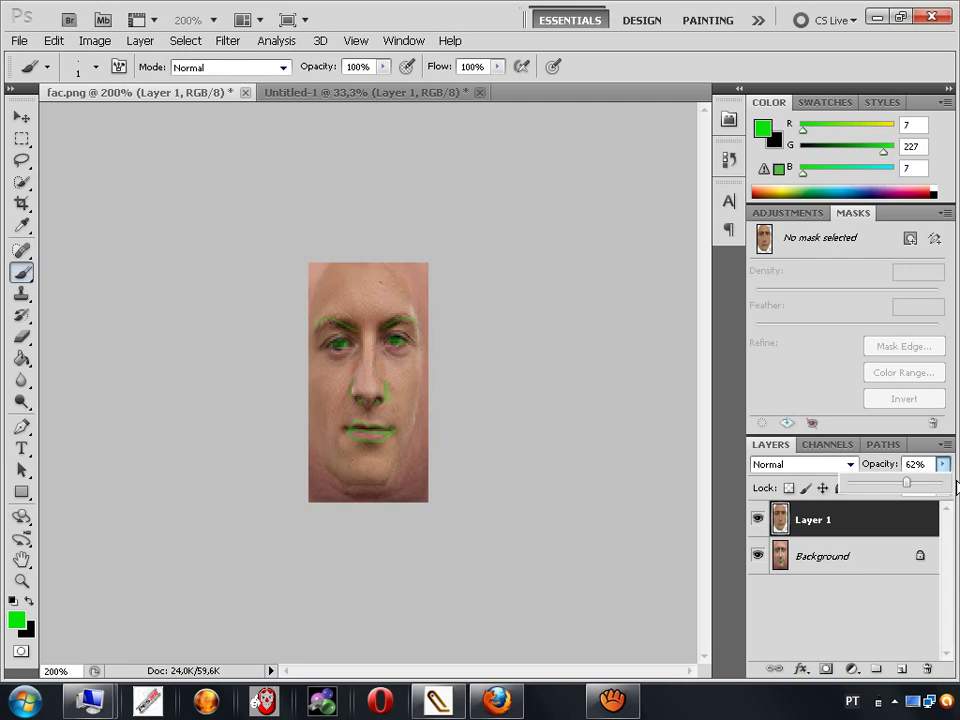
left_click_drag(906, 482, 943, 482)
- Blend the edges of Layer 1 into the template skin with the 12-pixel Eraser at 43% opacity and 38% flow
left_click(21, 336)
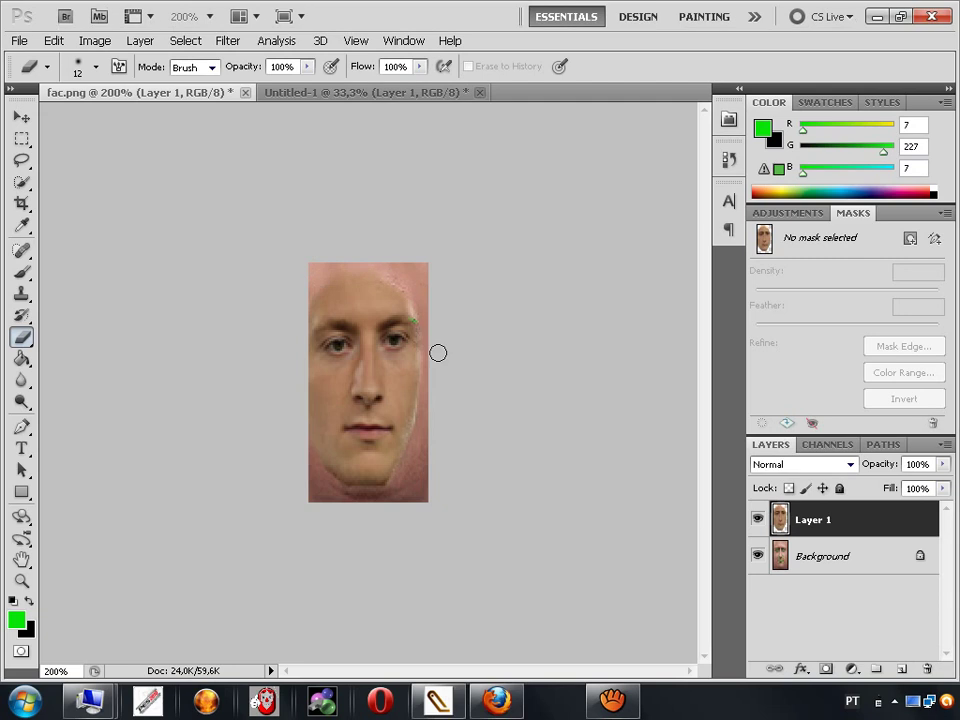
key("c")
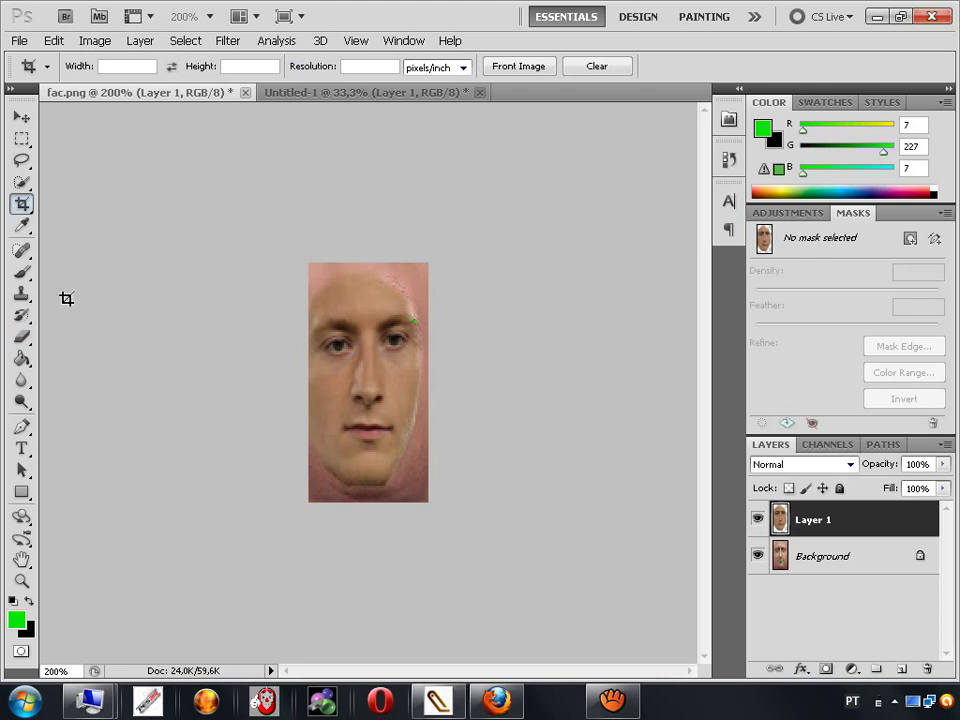
left_click(21, 337)
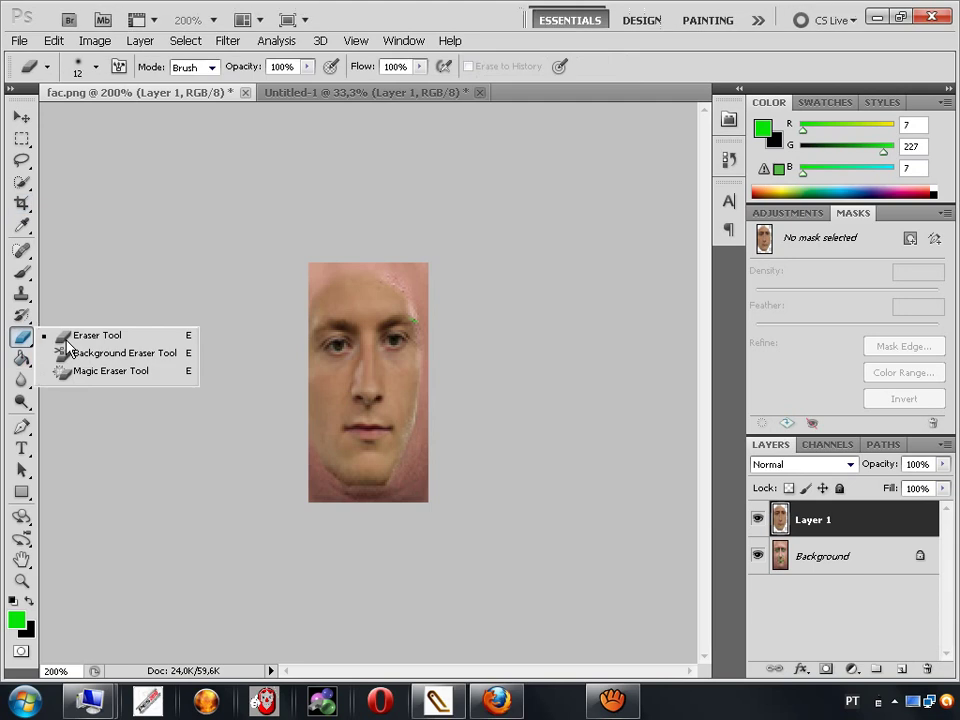
left_click(66, 341)
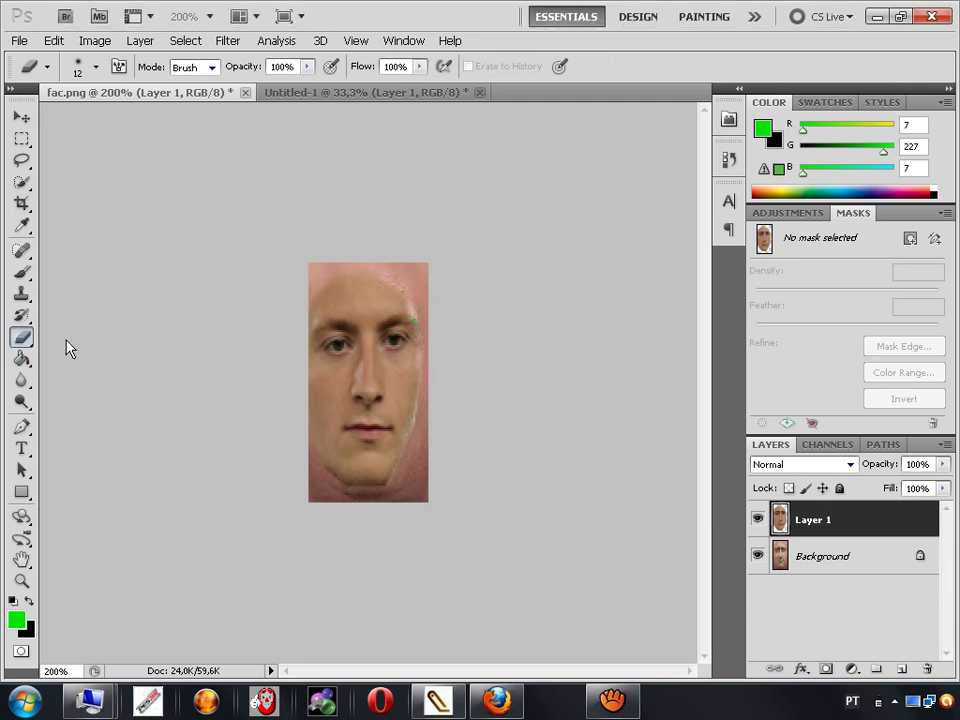
left_click(419, 66)
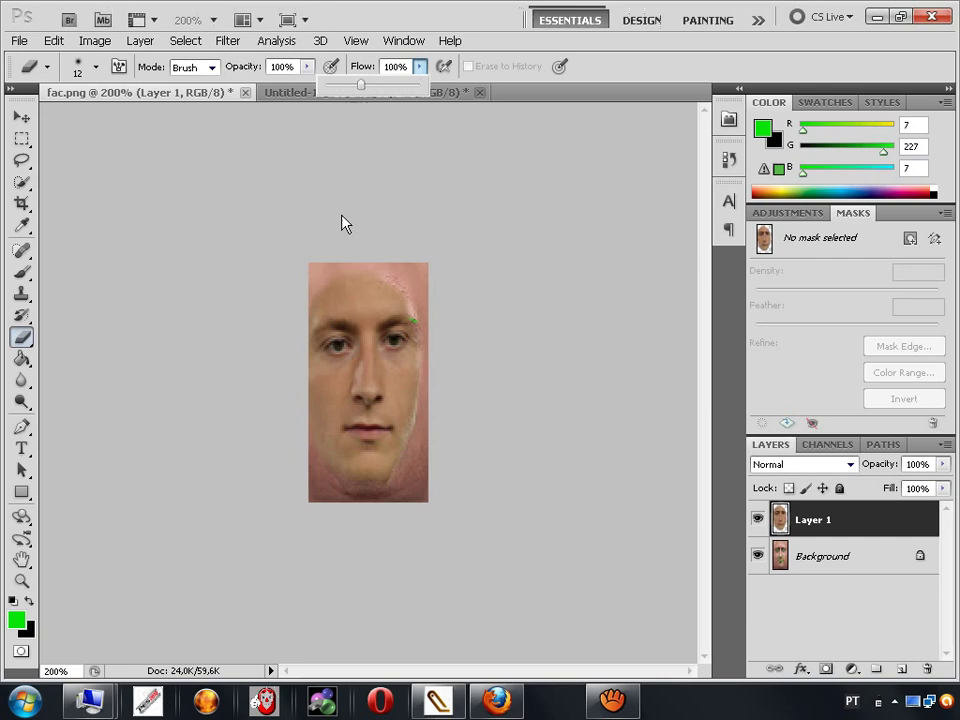
type("38")
key("Return")
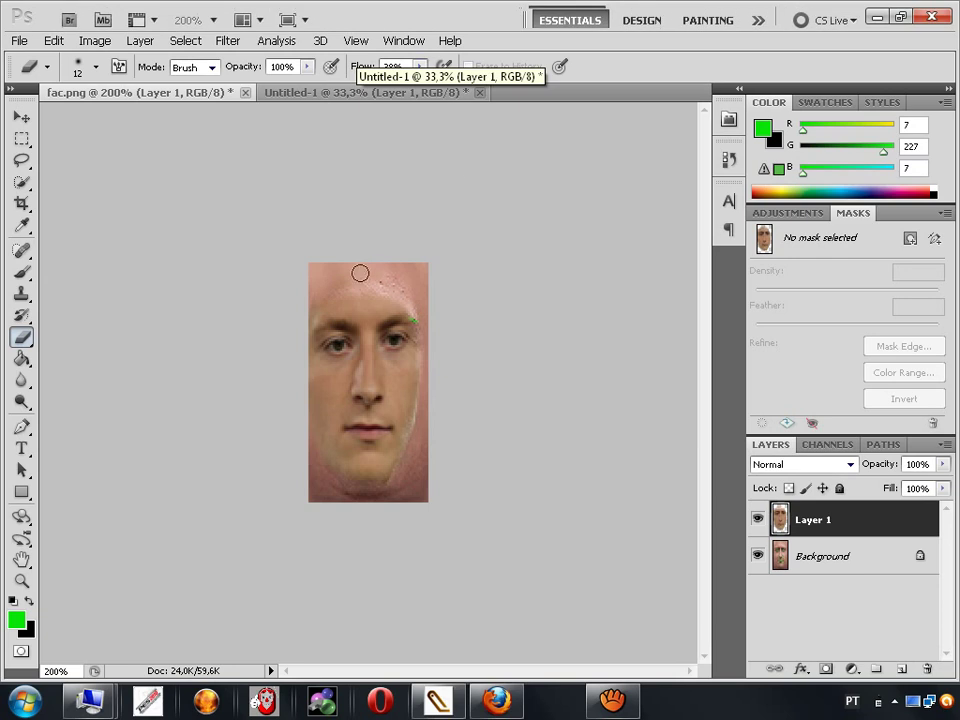
left_click(306, 67)
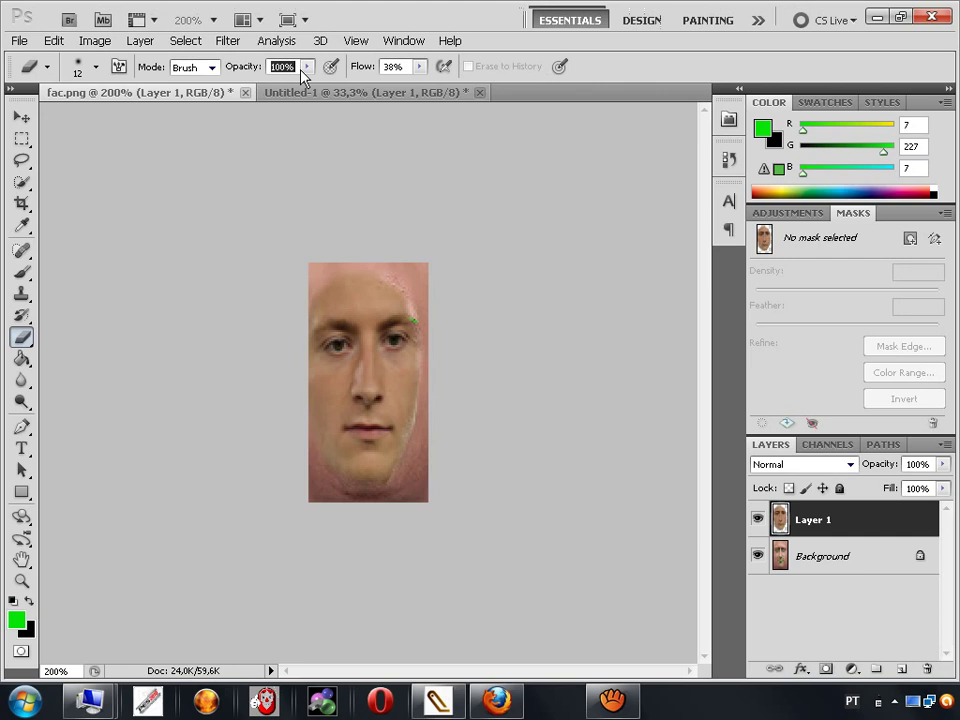
left_click(306, 66)
left_click(268, 88)
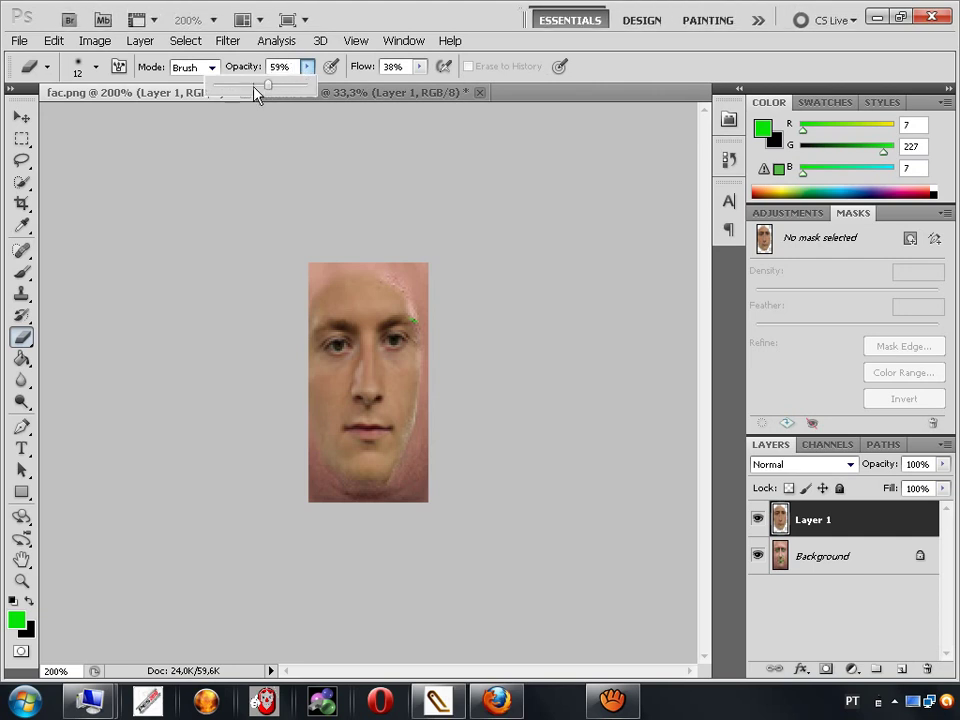
left_click(379, 279)
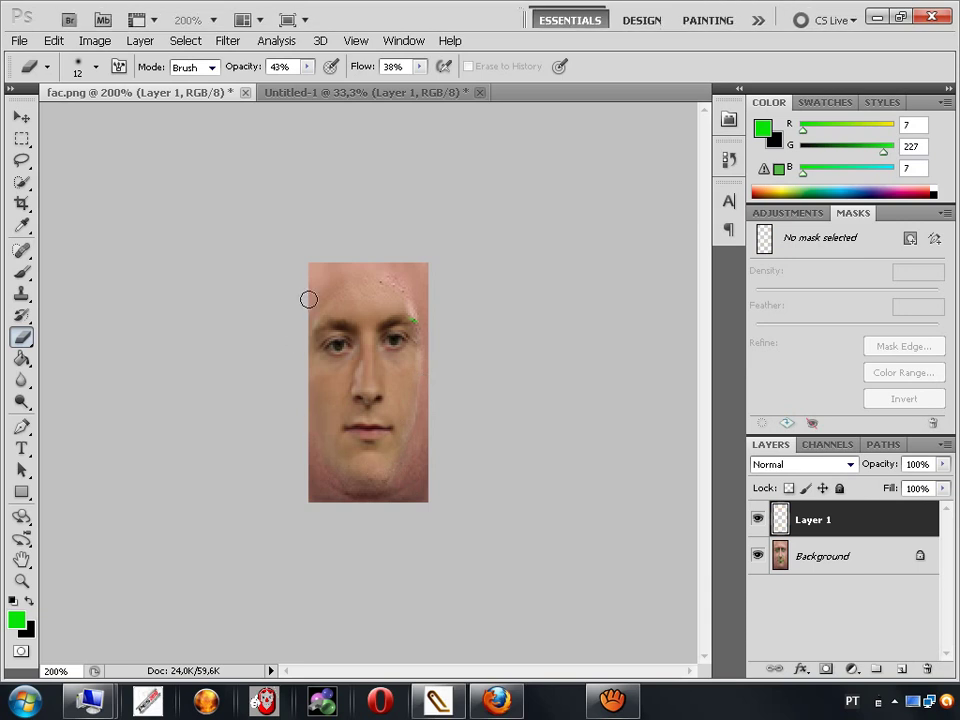
left_click_drag(385, 278, 413, 285)
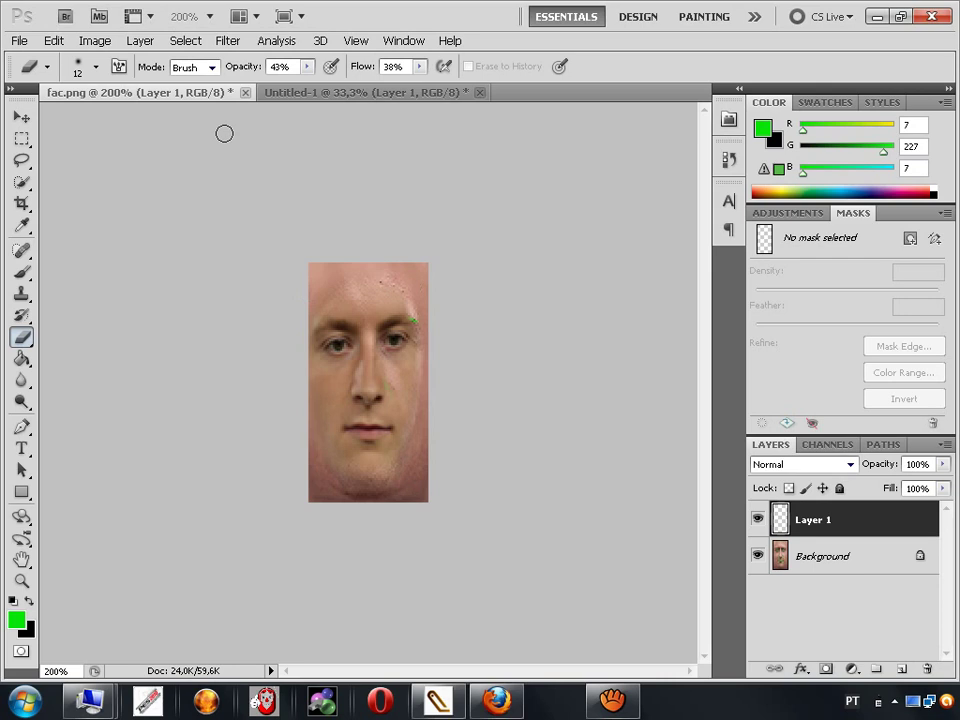
- Convert fac.png from RGB to indexed colour mode, flattening Layer 1 into the background
left_click(99, 44)
mouse_move(215, 62)
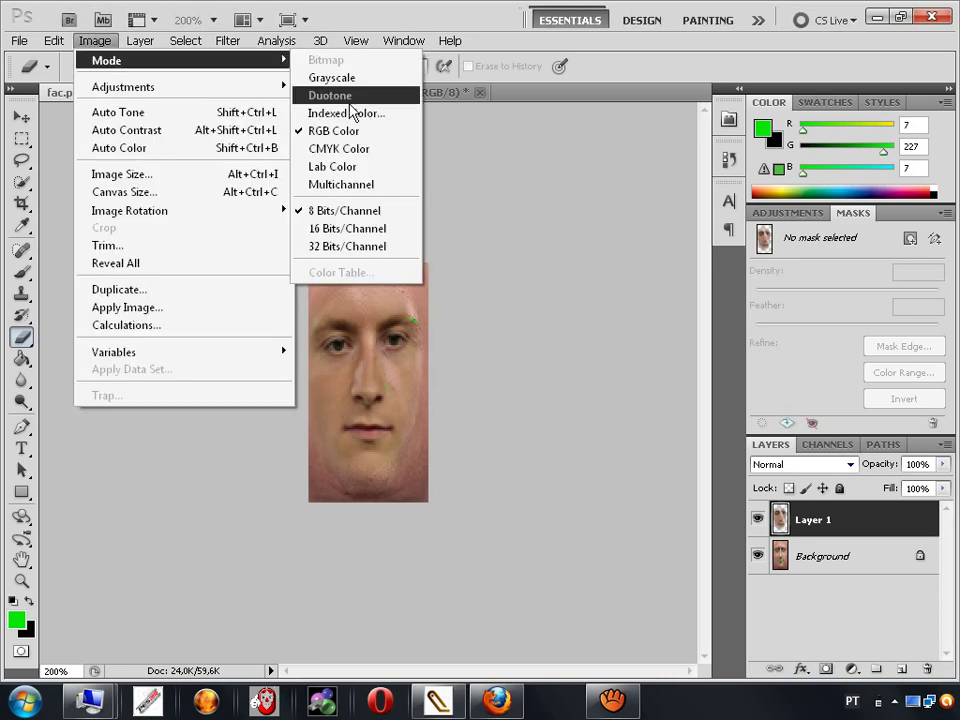
left_click(338, 128)
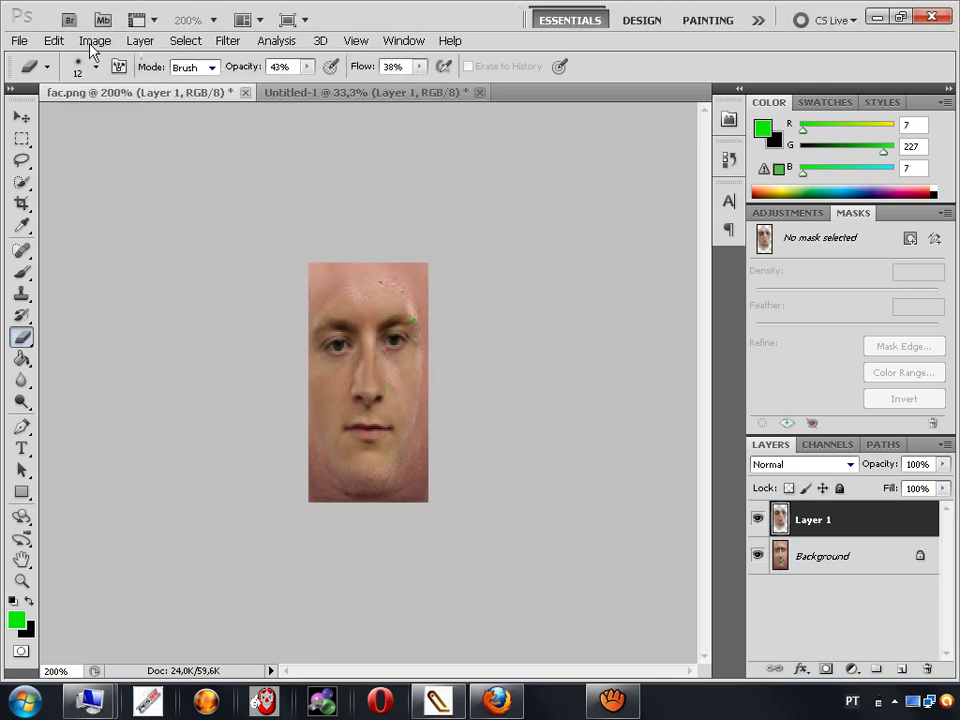
left_click(103, 44)
mouse_move(180, 60)
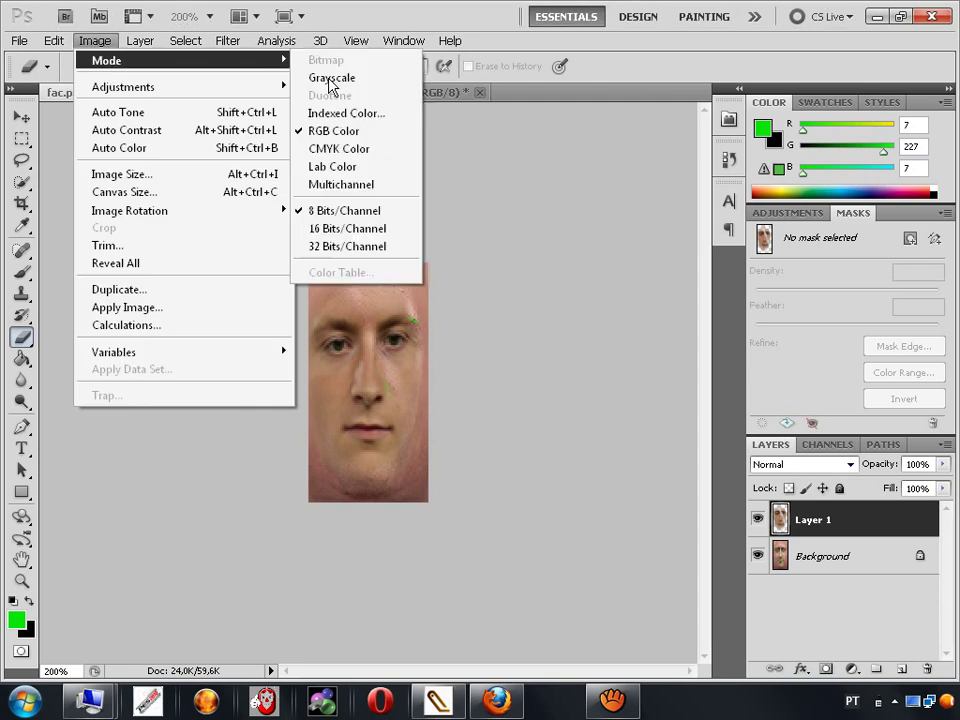
left_click(378, 115)
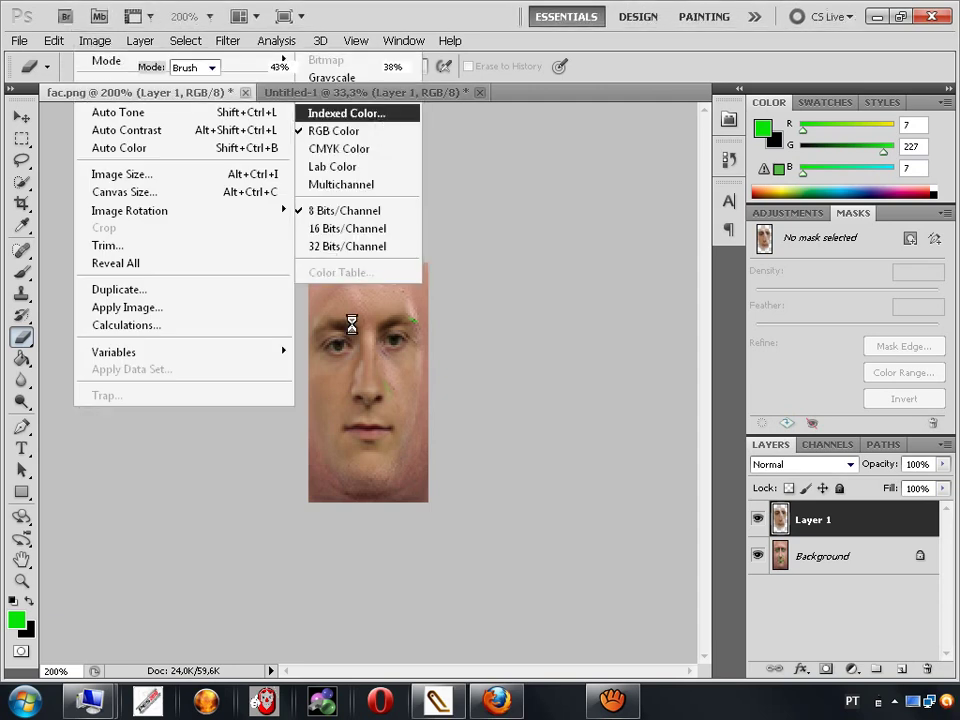
left_click(444, 279)
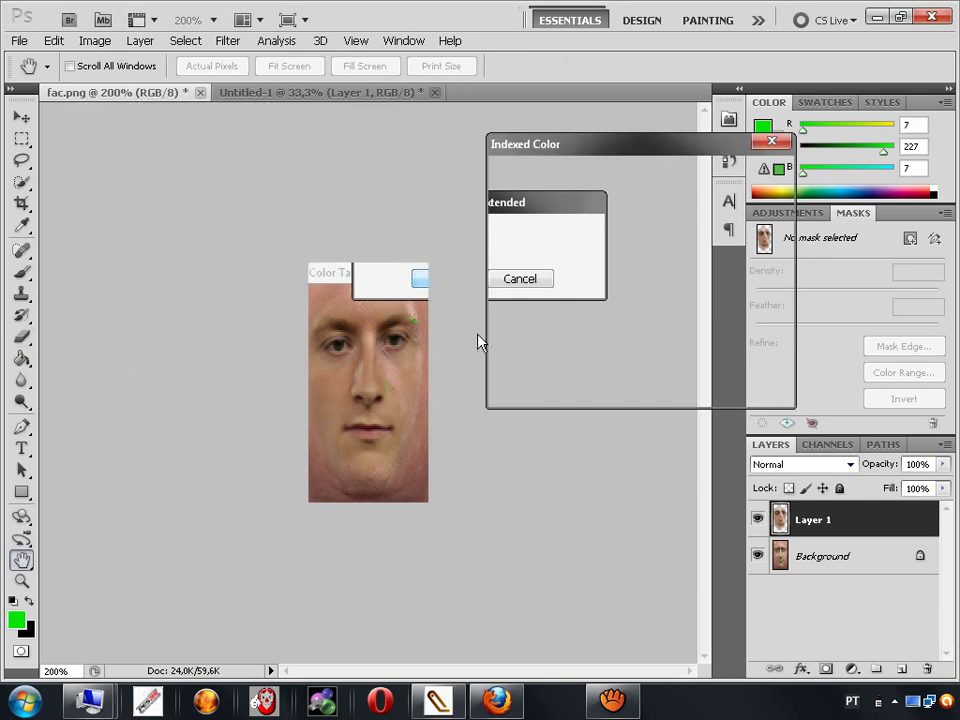
left_click(745, 187)
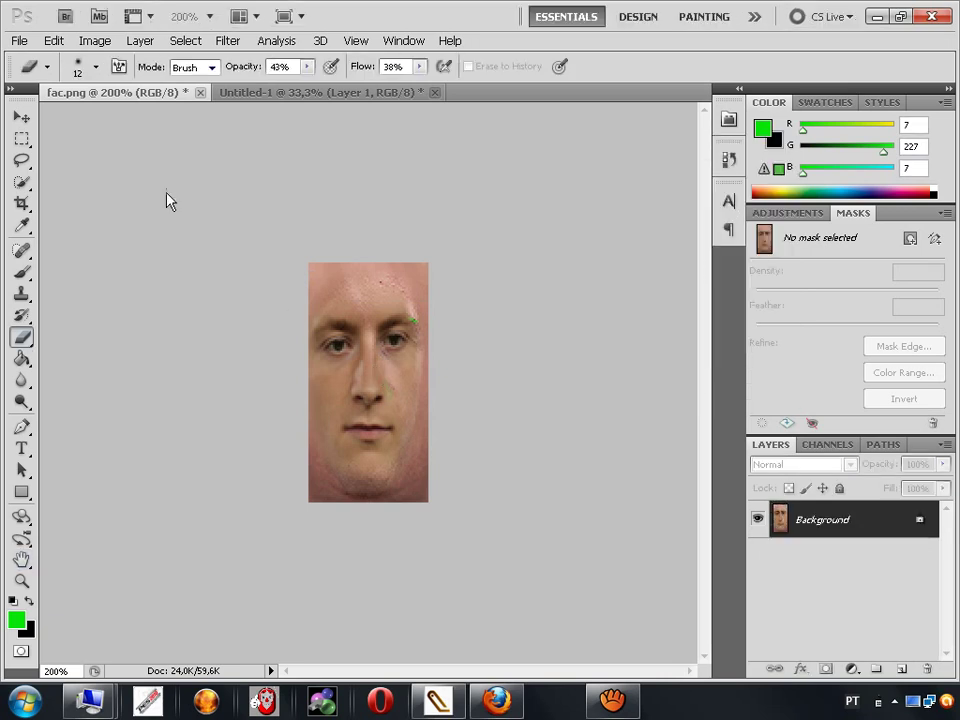
- Save fac.png and quit the image editor without saving Untitled-1
left_click(15, 41)
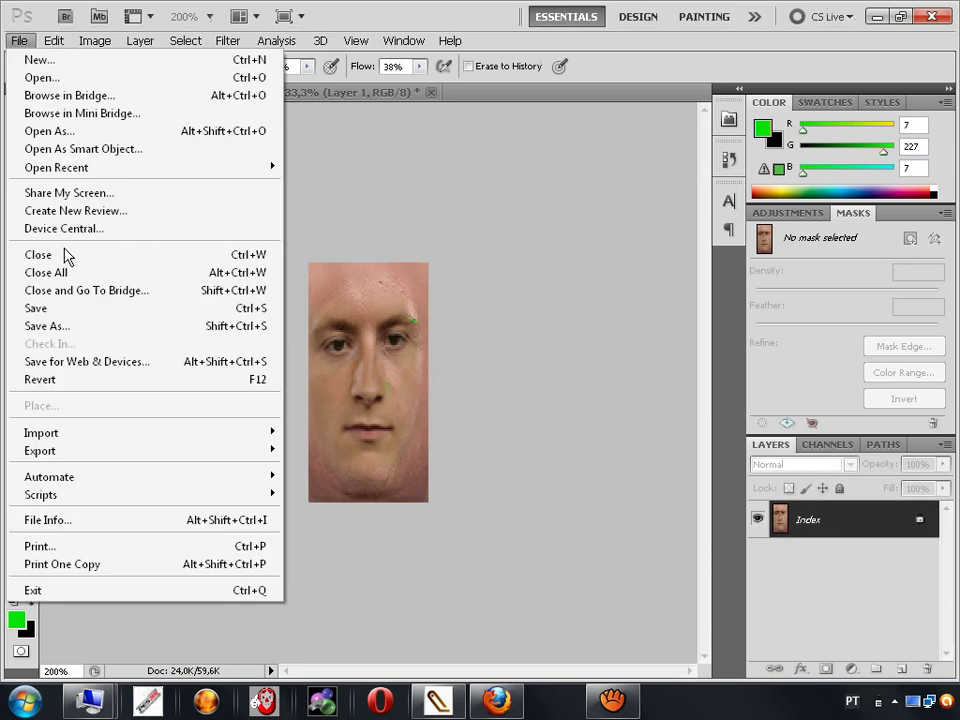
left_click(94, 310)
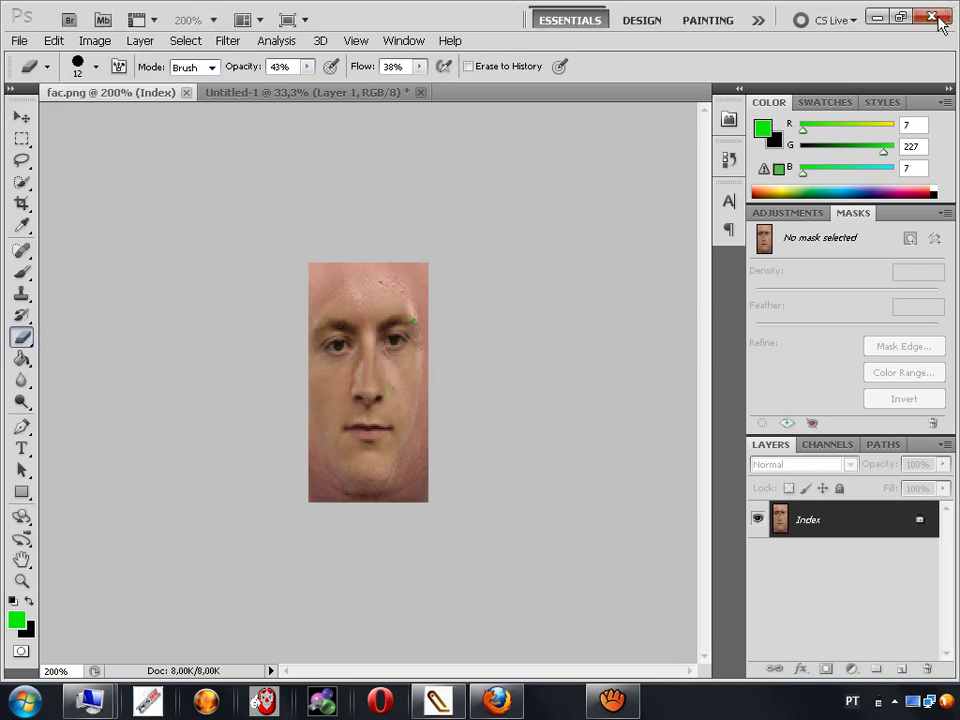
left_click(939, 22)
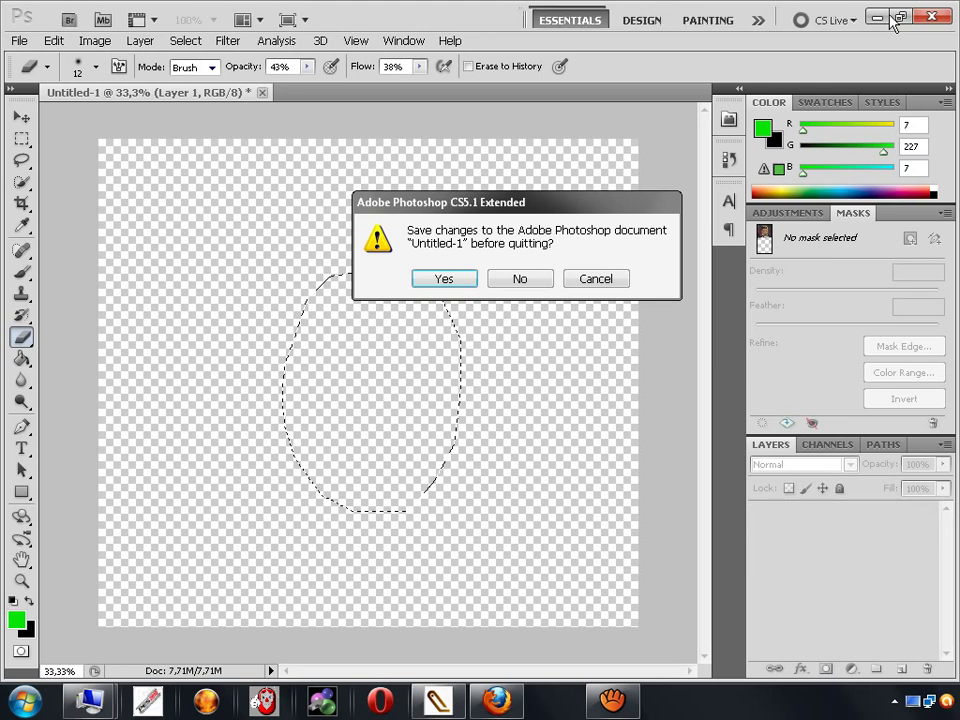
key("n")
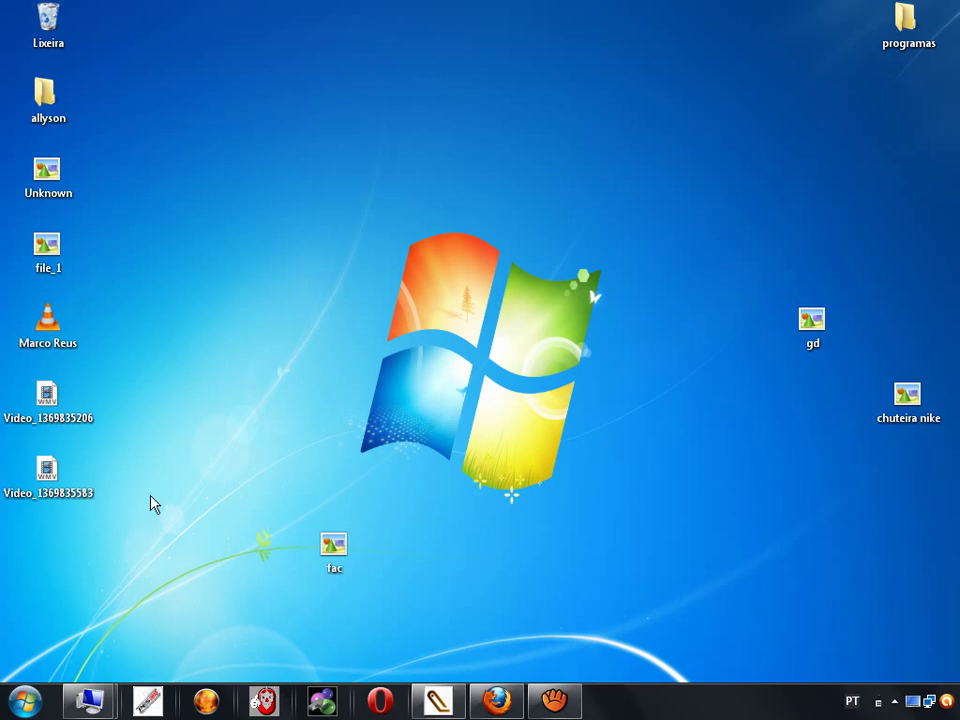
- Launch the Pes to Oedit Converter from the desktop environment
left_click(37, 710)
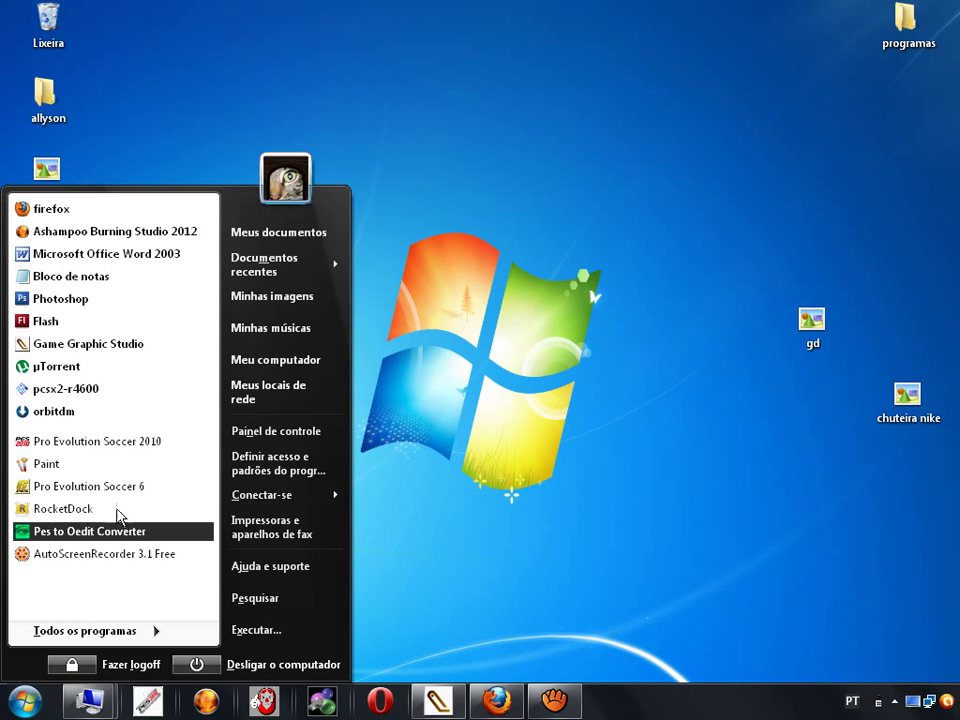
left_click(2, 299)
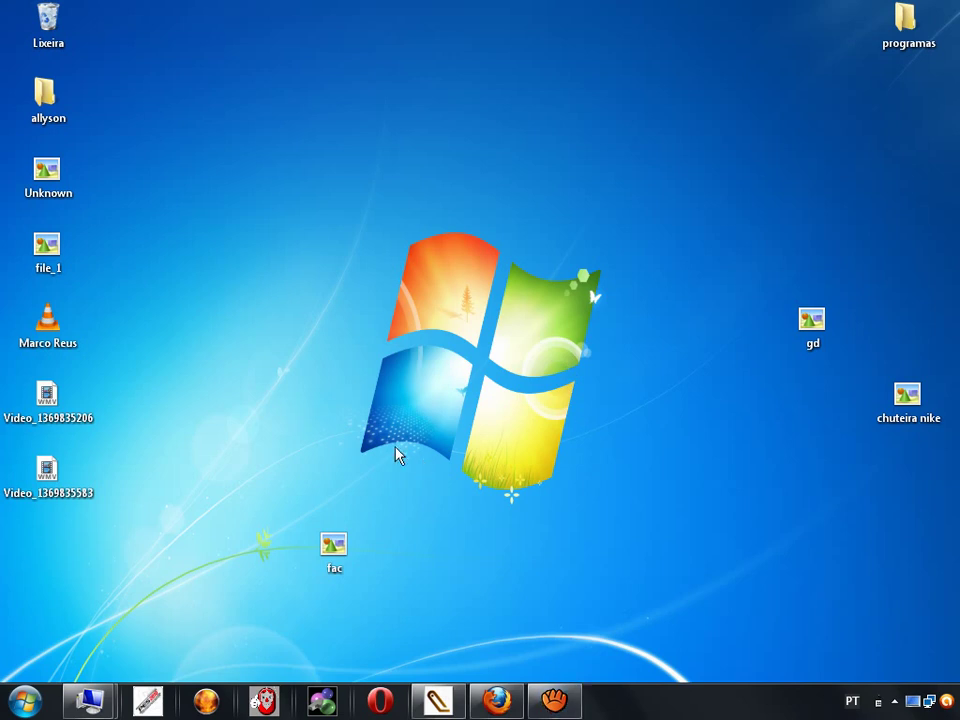
left_click(538, 467)
left_click_drag(538, 467, 497, 347)
left_click_drag(399, 96, 530, 519)
left_click_drag(435, 92, 540, 538)
left_click(567, 703)
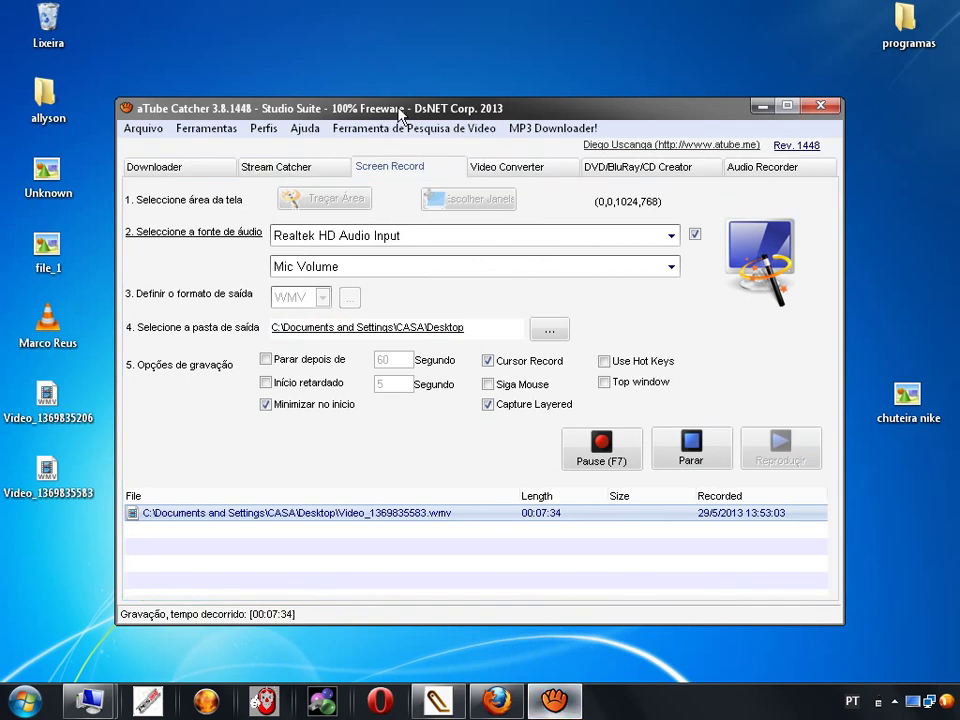
left_click_drag(400, 113, 317, 286)
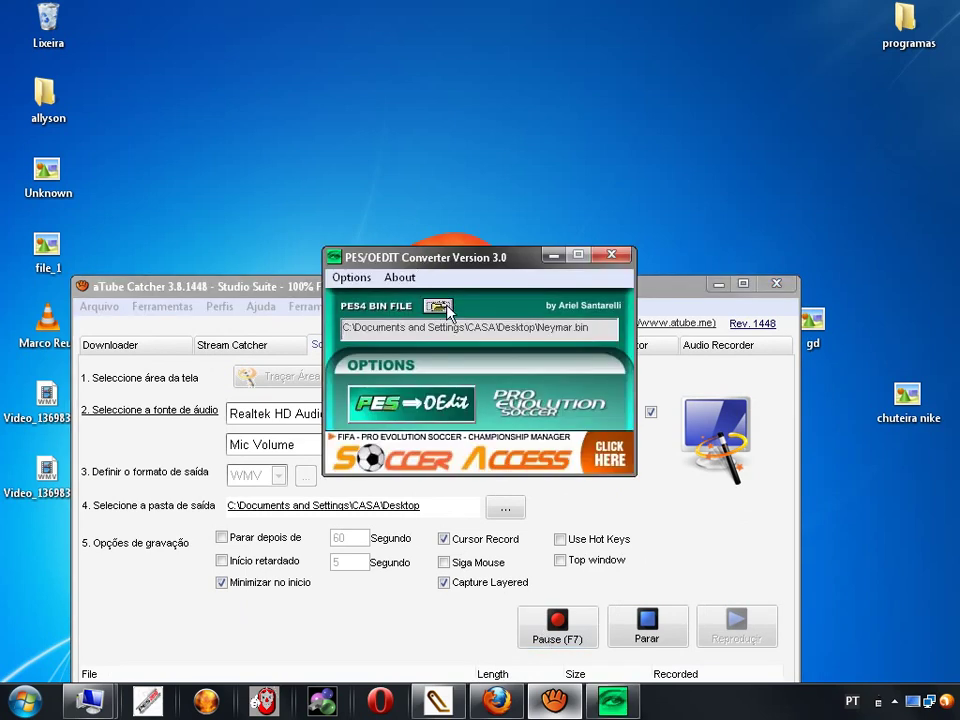
- Load Marco Reus.bin from the desktop, convert it from PES to OEdit format and view the template head in OEdit
left_click(440, 306)
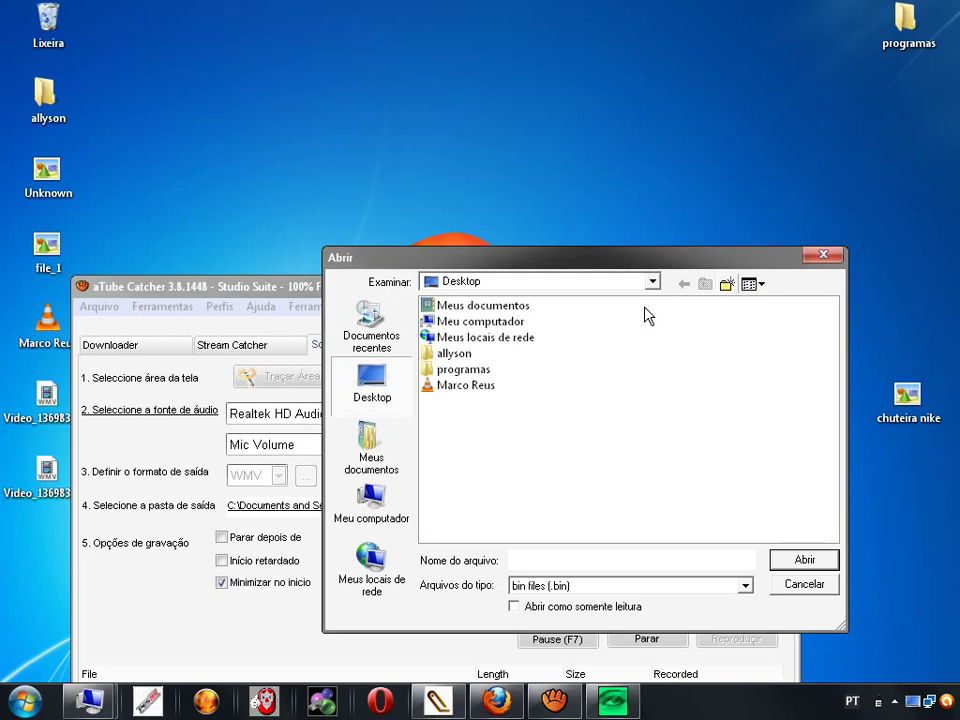
double_click(485, 388)
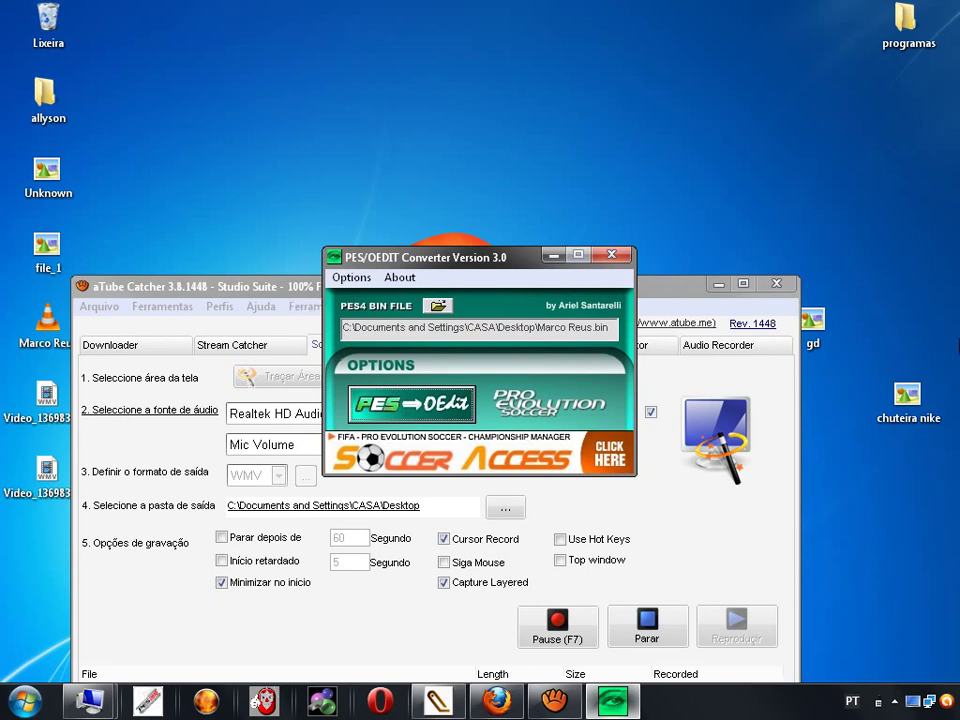
left_click(727, 298)
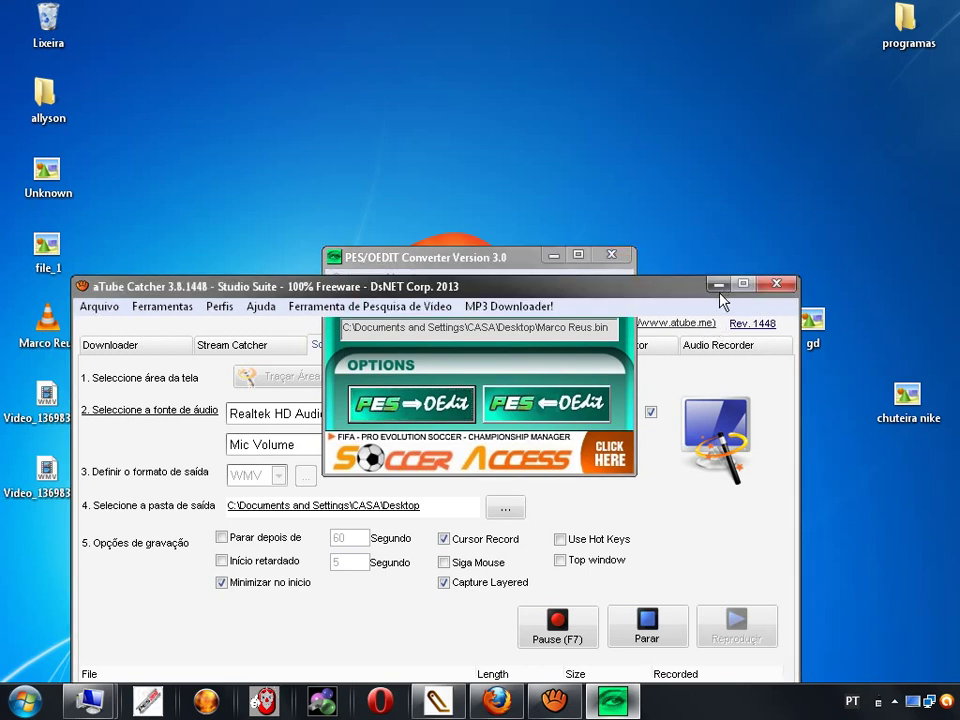
left_click(719, 287)
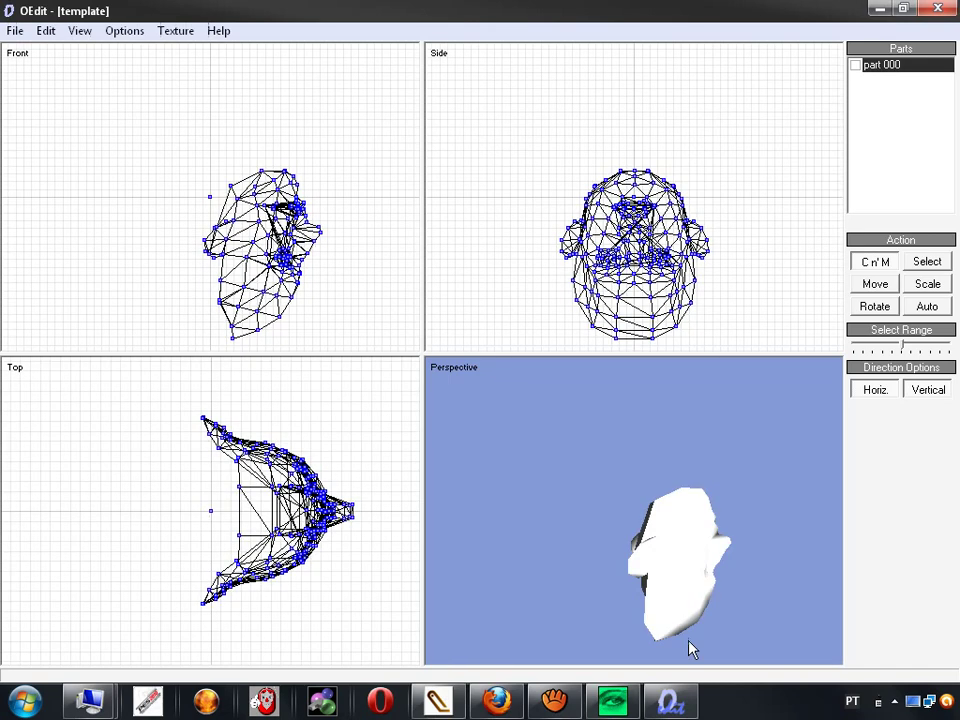
left_click_drag(690, 647, 612, 498)
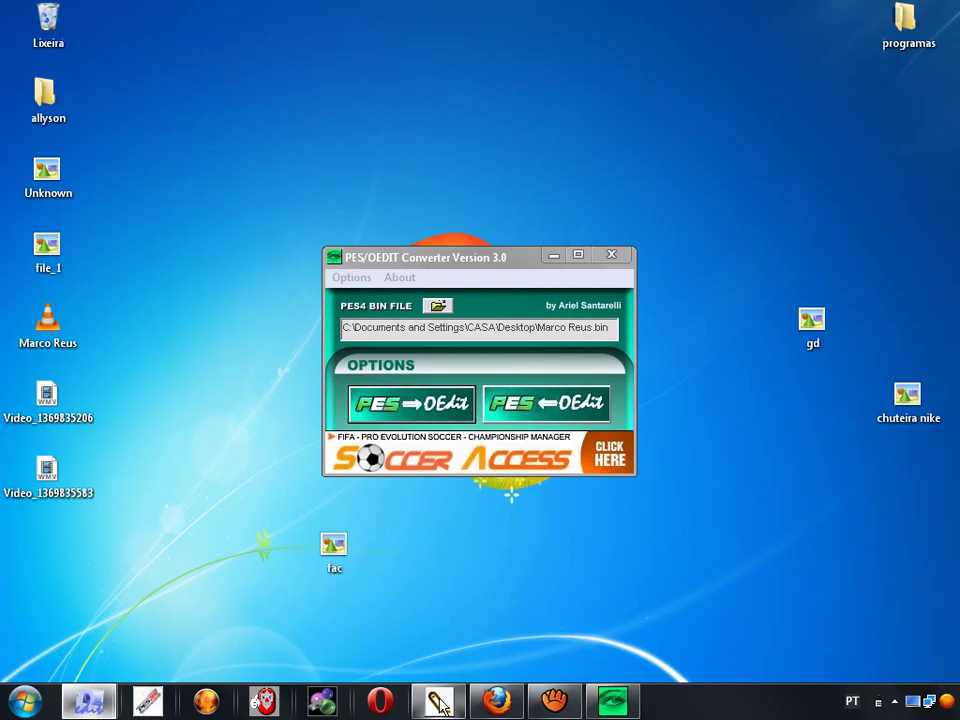
- In Game Graphic Studio, open fac.png and import it into both the 64x128 and 32x64 textures of Marco Reus.bin
left_click(437, 700)
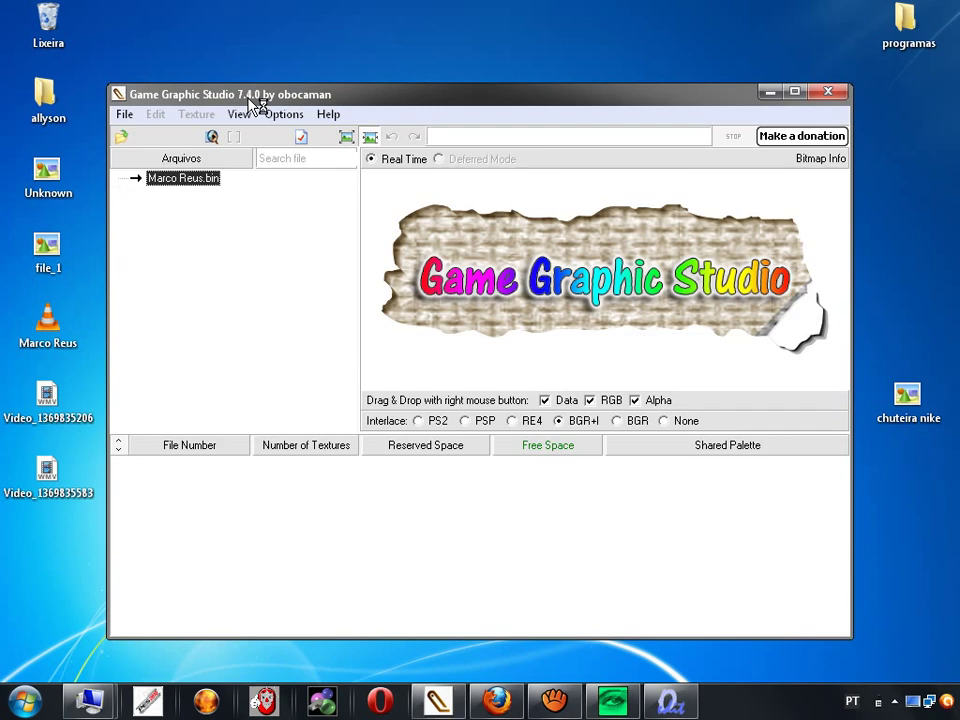
right_click(506, 233)
left_click(531, 243)
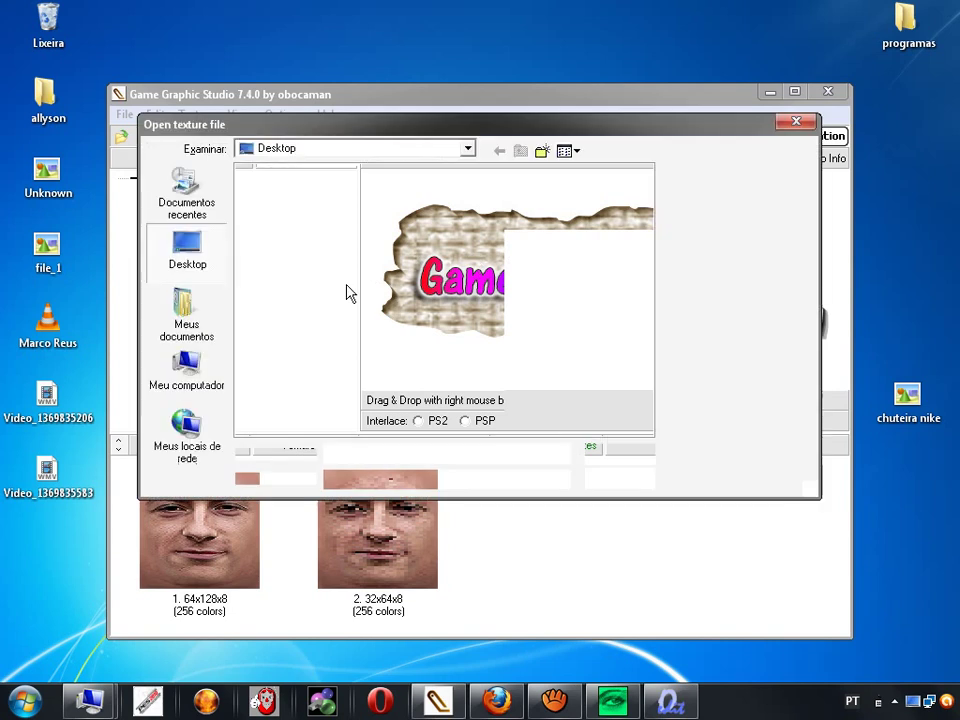
left_click(257, 271)
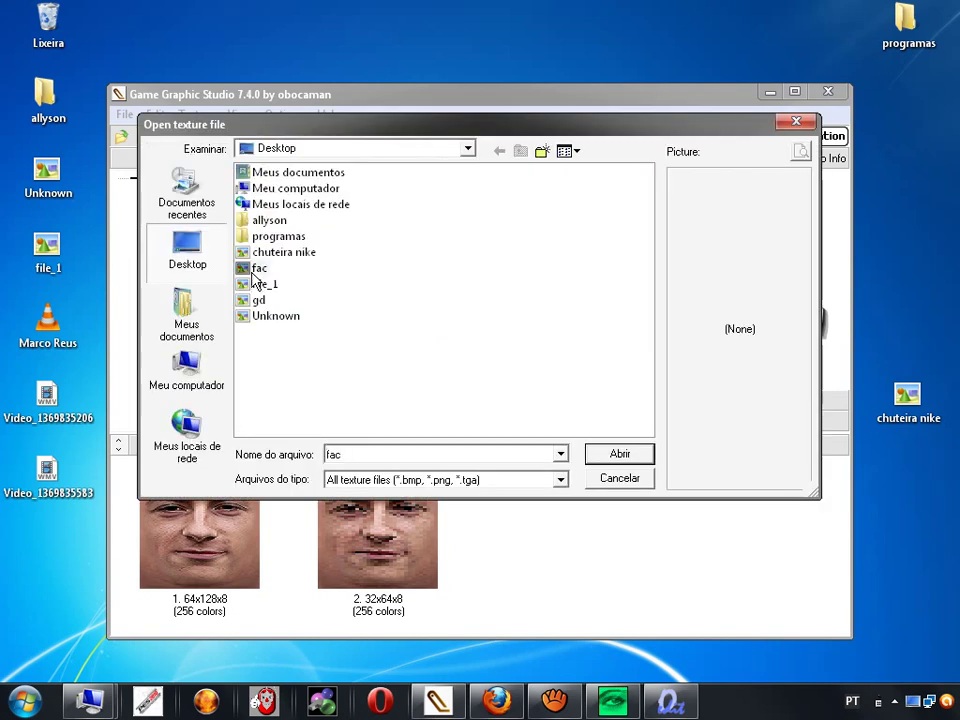
left_click(257, 271)
left_click(246, 271)
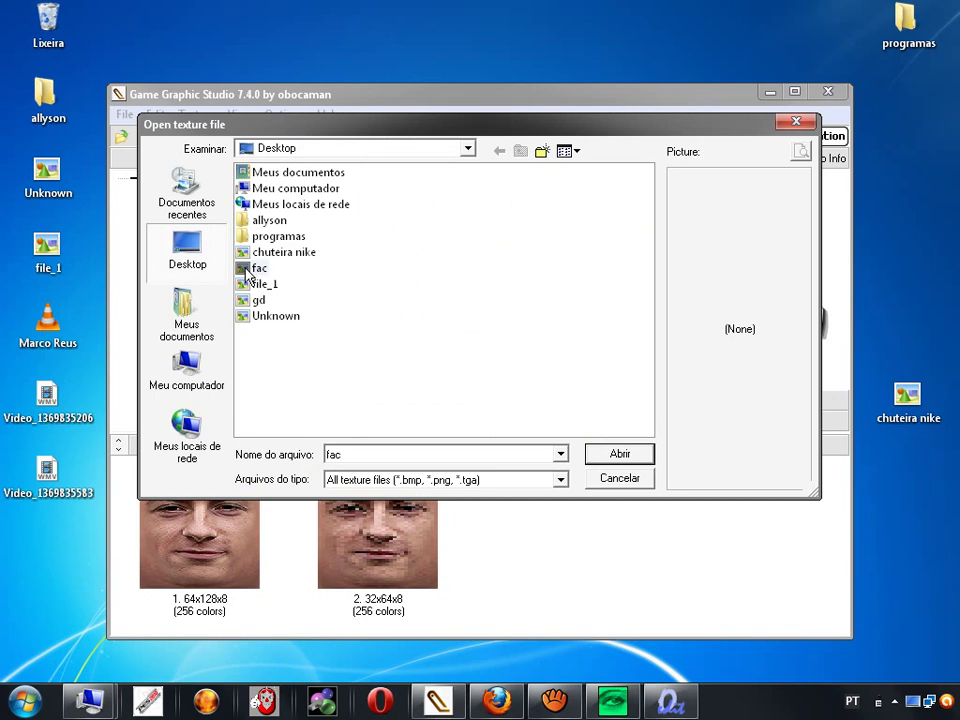
double_click(255, 268)
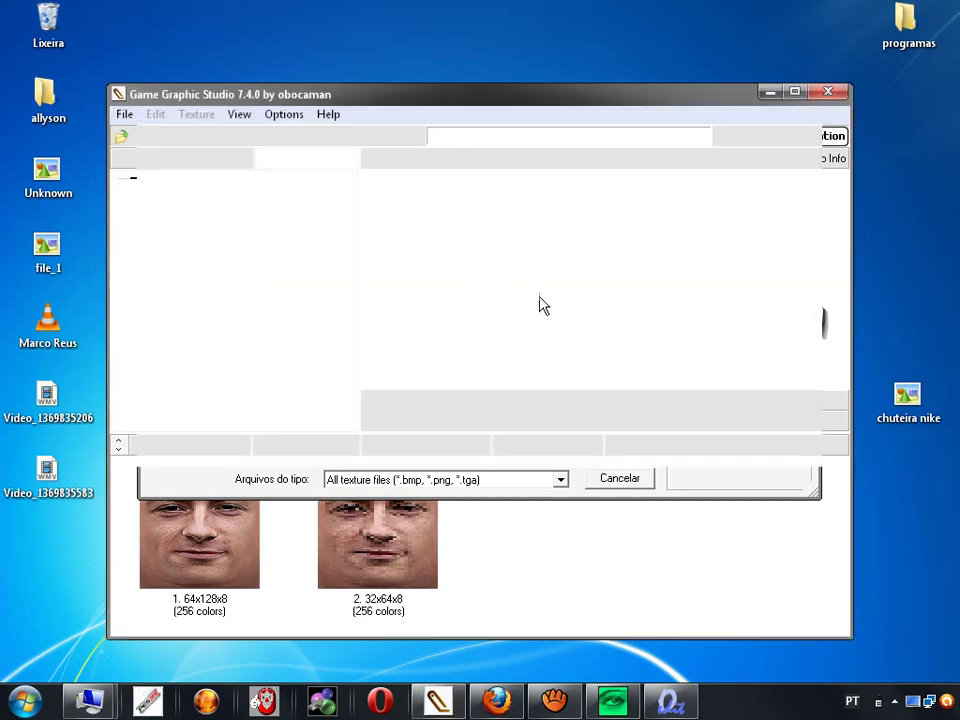
left_click_drag(521, 304, 229, 499)
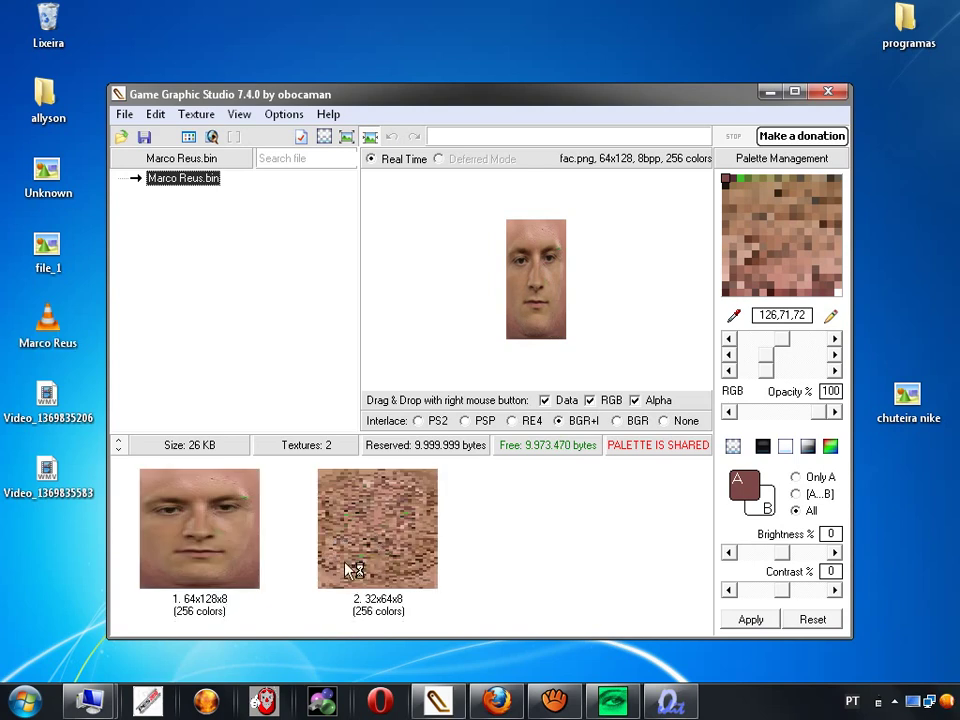
left_click_drag(347, 566, 229, 553)
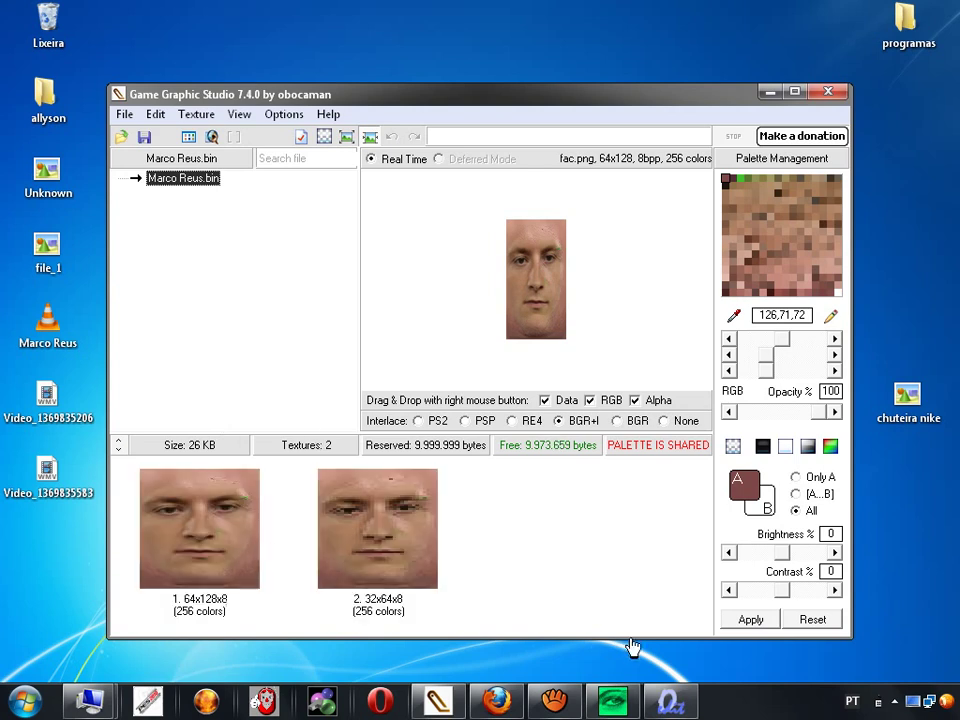
- Save the 64x128 face texture to the desktop as a bitmap file named face
left_click(236, 531)
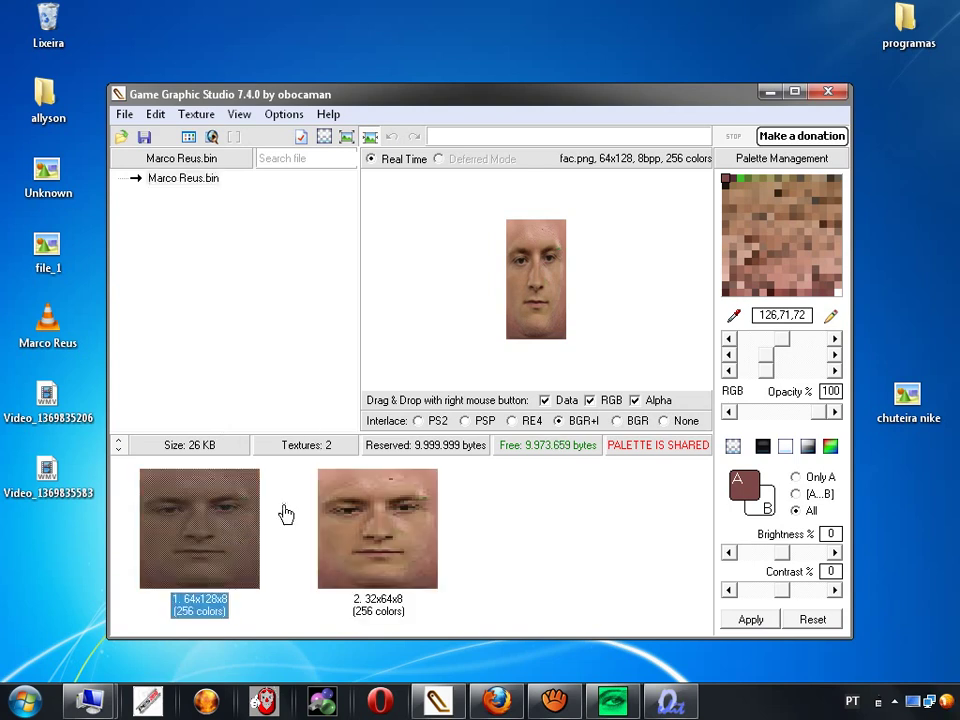
right_click(524, 286)
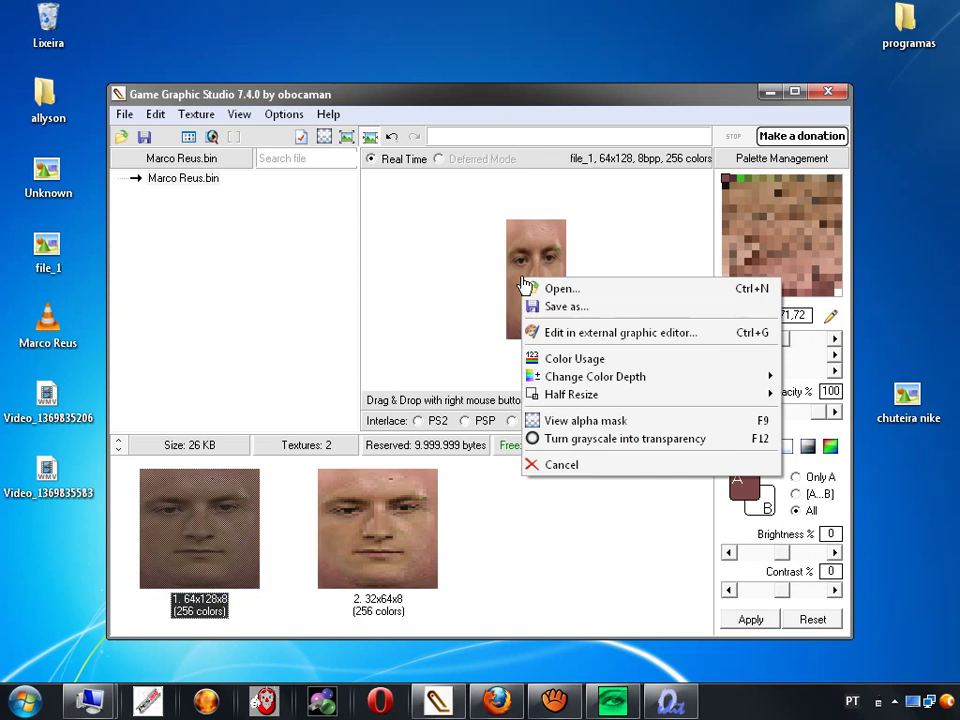
left_click(529, 306)
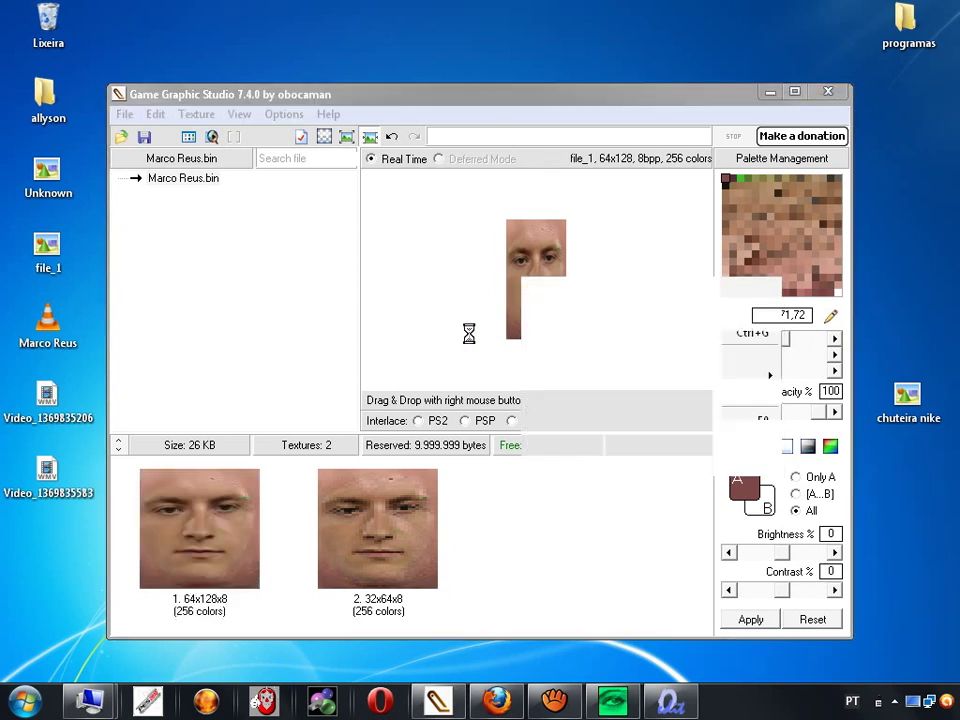
left_click(428, 480)
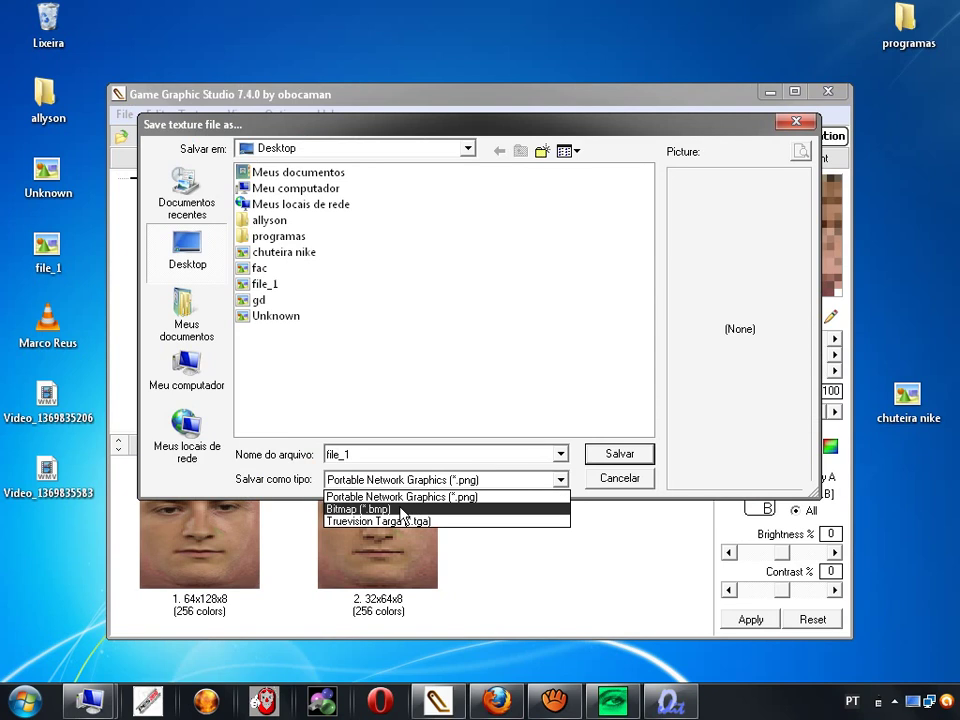
left_click(402, 510)
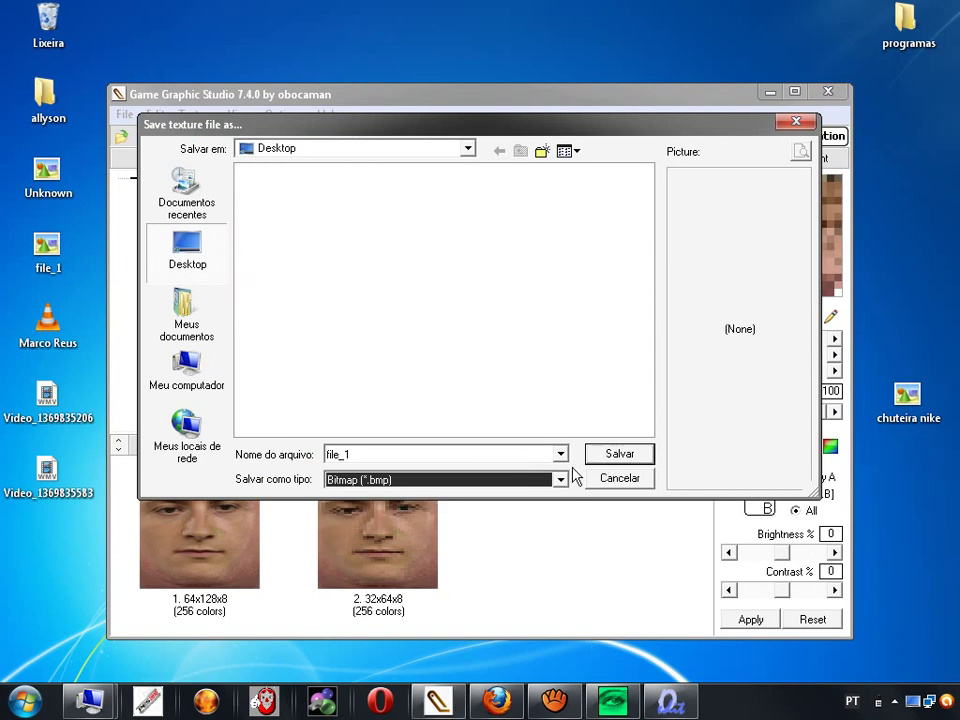
double_click(526, 450)
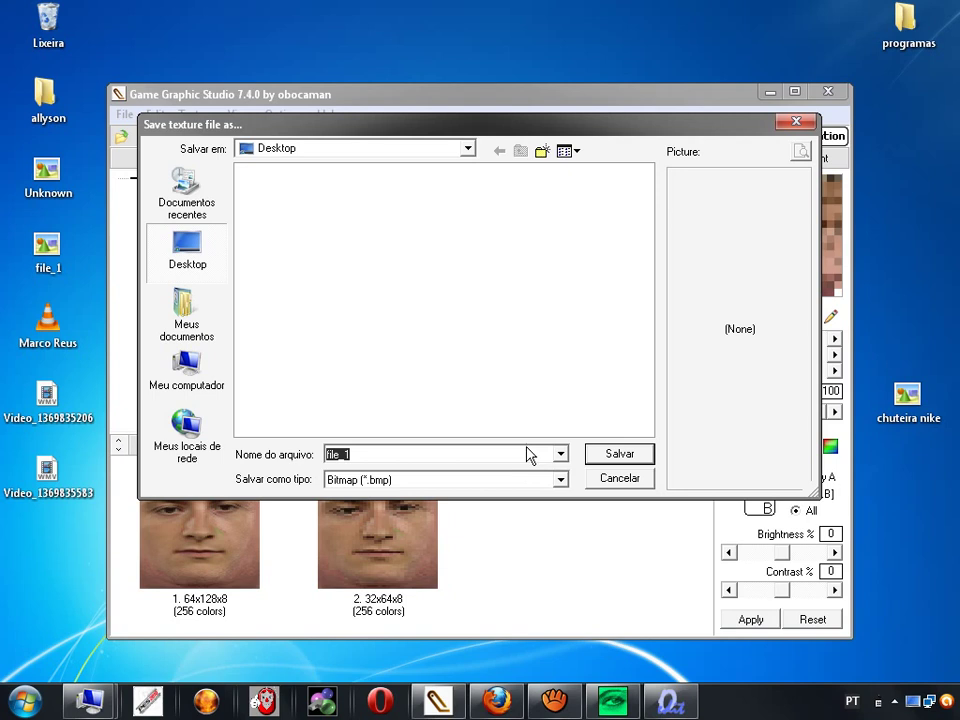
type("face")
key("Return")
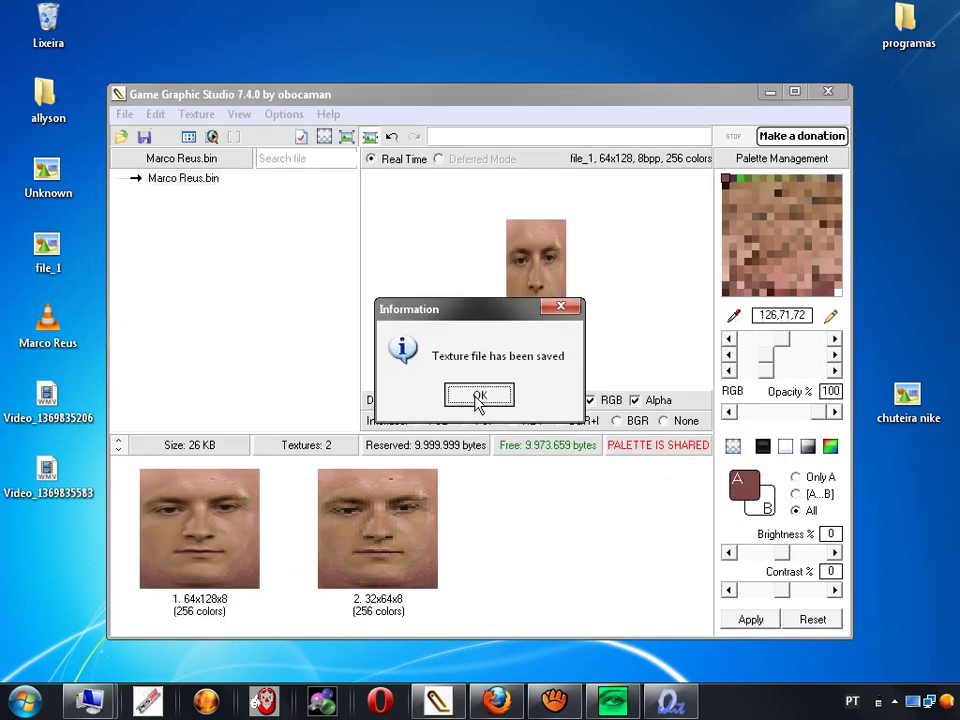
left_click(479, 396)
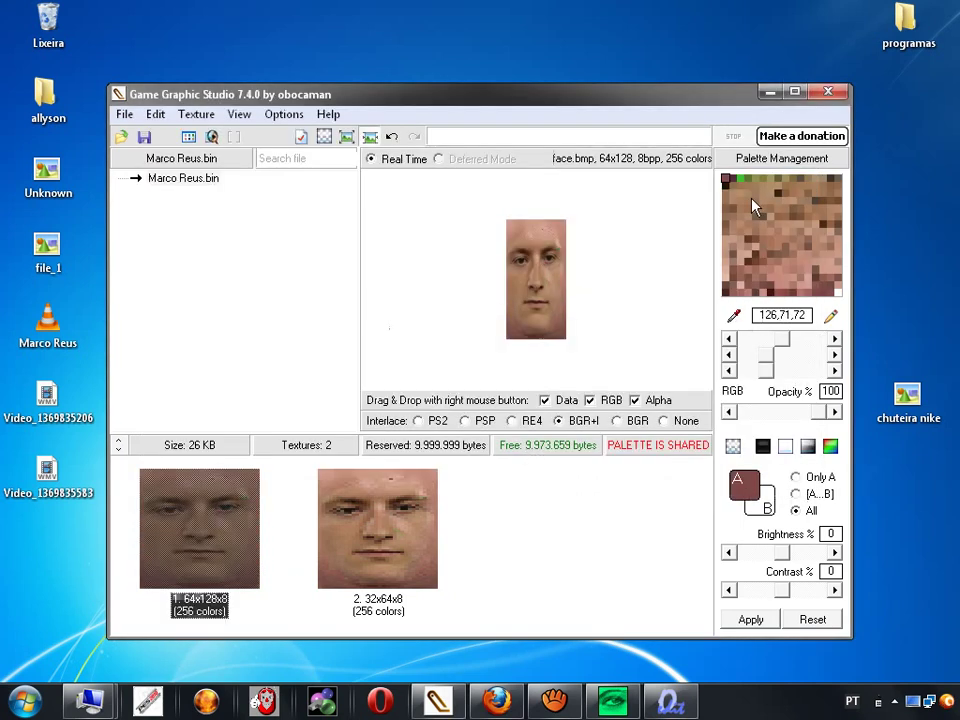
- Close Game Graphic Studio and, in OEdit, load the face bitmap into the first texture slot for the template head
left_click(828, 93)
left_click(686, 702)
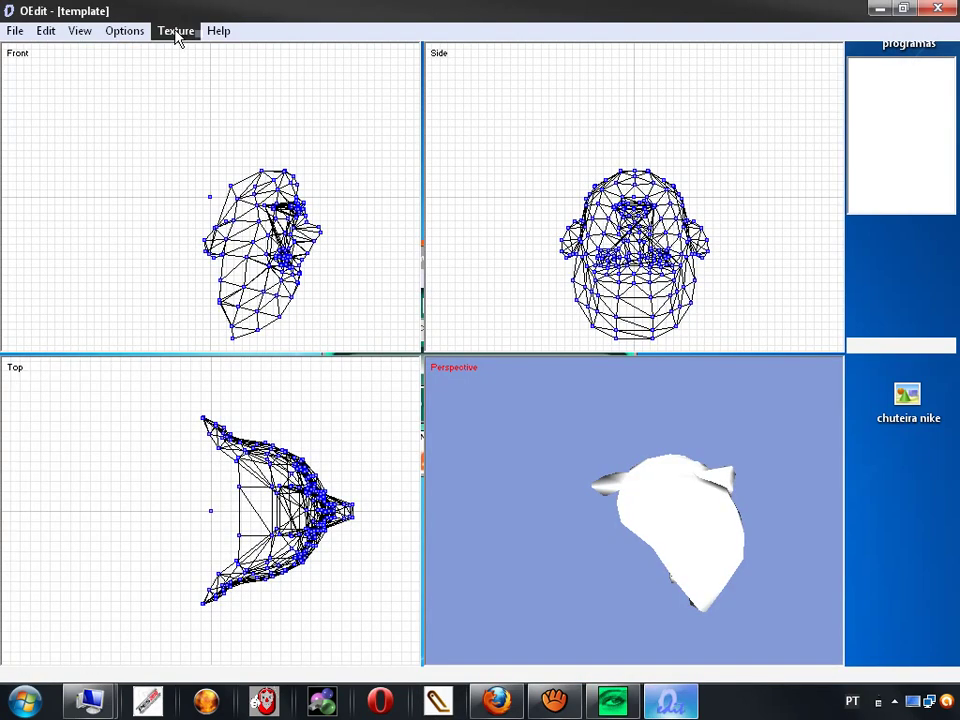
left_click(176, 31)
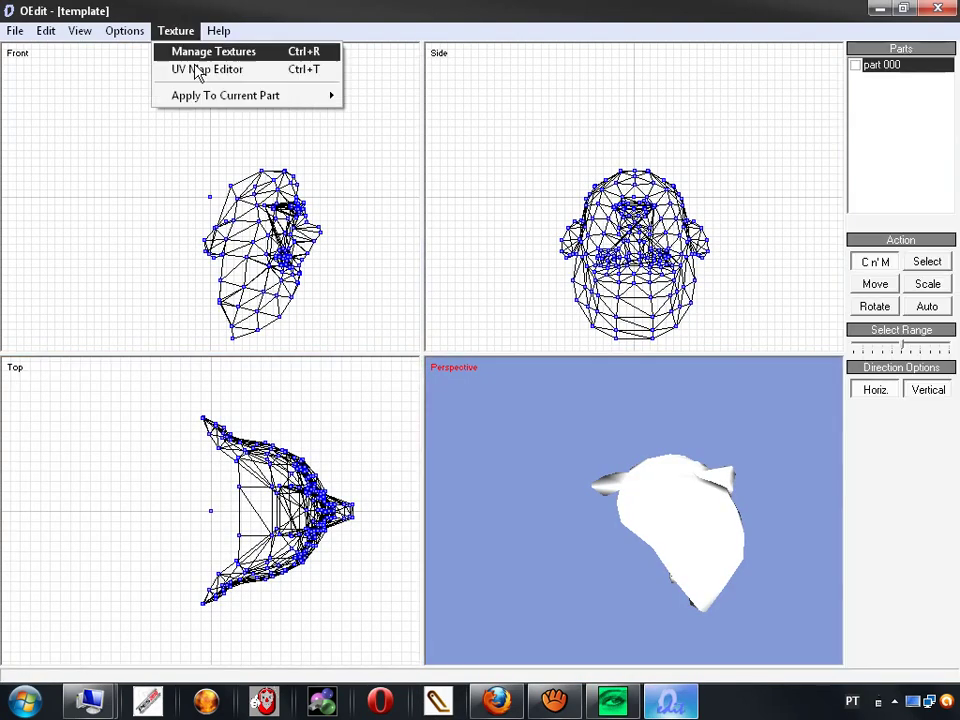
left_click(200, 55)
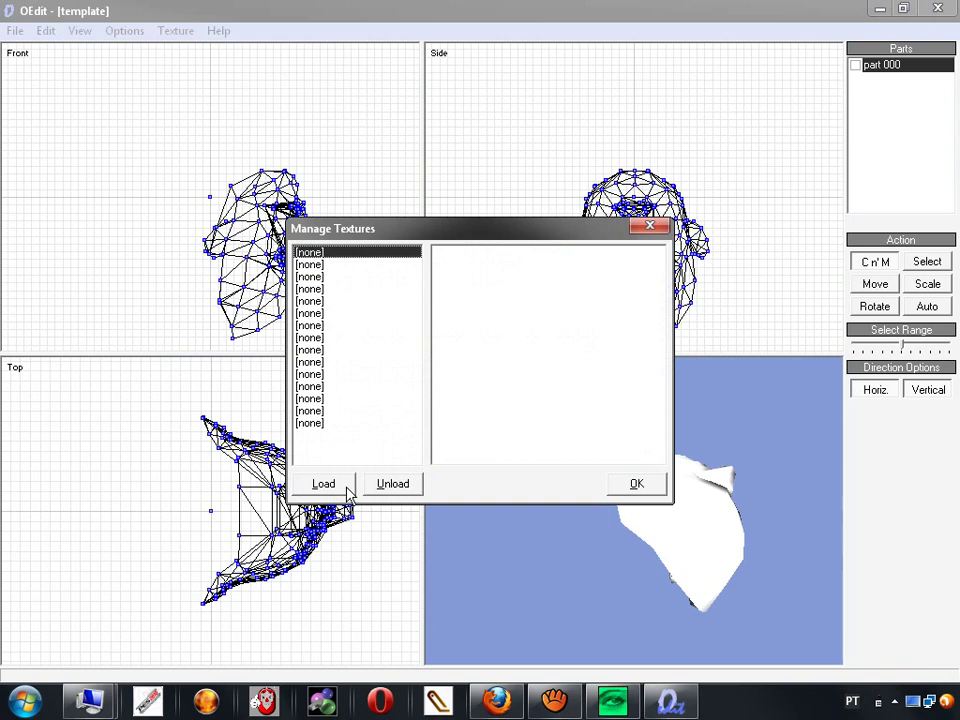
left_click(347, 488)
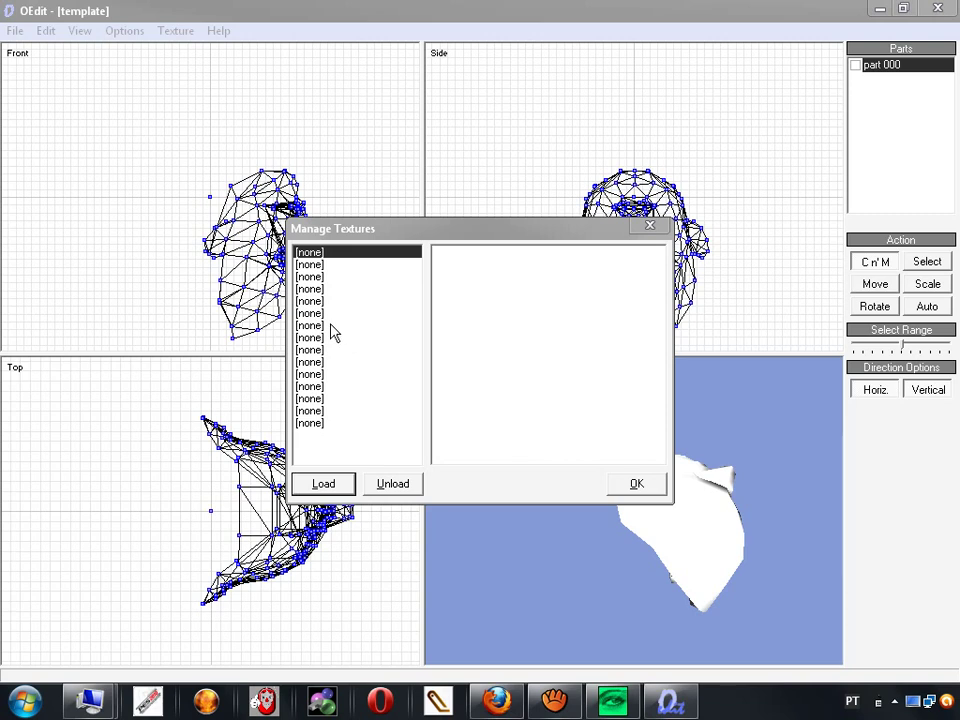
double_click(410, 383)
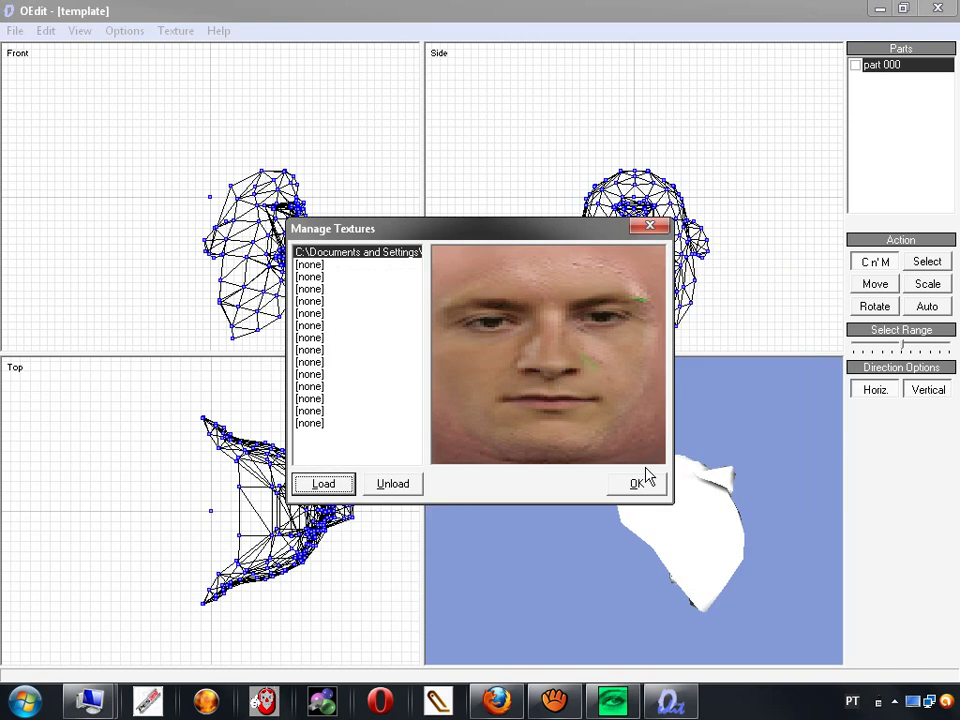
left_click(645, 484)
mouse_move(690, 519)
left_mouse_down()
mouse_move(615, 572)
mouse_move(574, 551)
mouse_move(615, 600)
mouse_move(806, 576)
mouse_move(763, 585)
mouse_move(681, 491)
mouse_move(731, 459)
mouse_move(594, 567)
mouse_move(549, 540)
mouse_move(611, 649)
mouse_move(797, 617)
mouse_move(742, 554)
mouse_move(746, 516)
mouse_move(690, 497)
left_mouse_up()
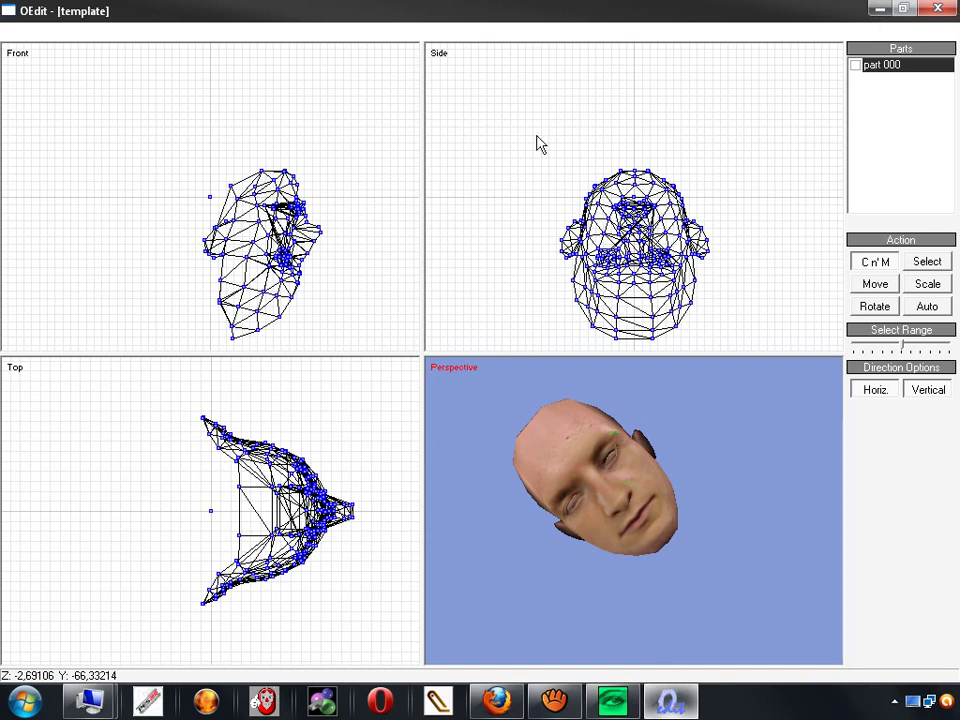
left_click(876, 10)
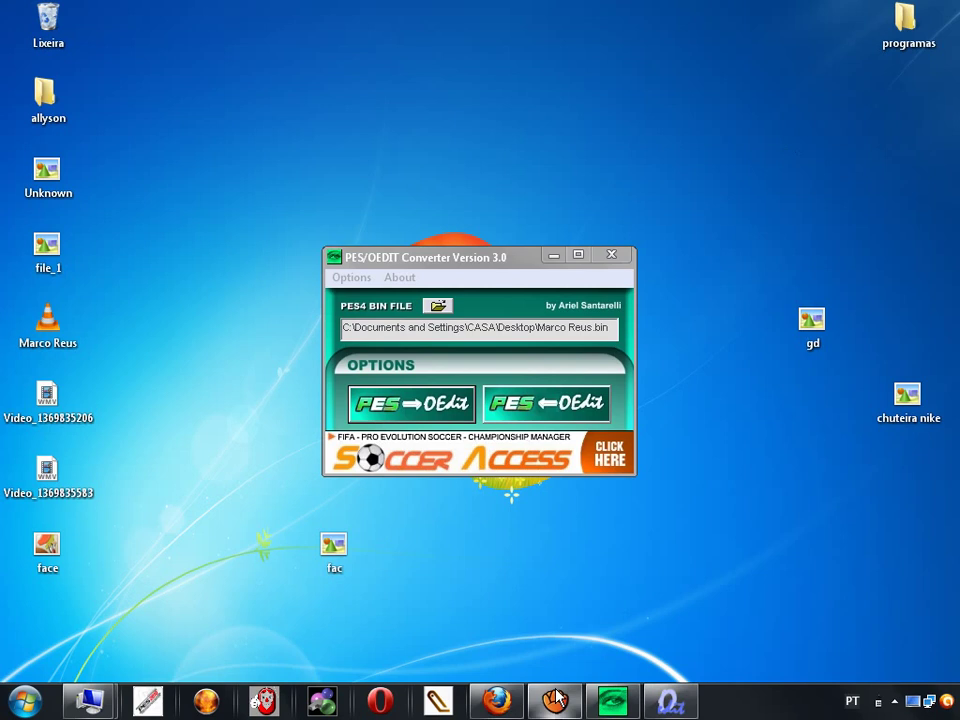
left_click(557, 700)
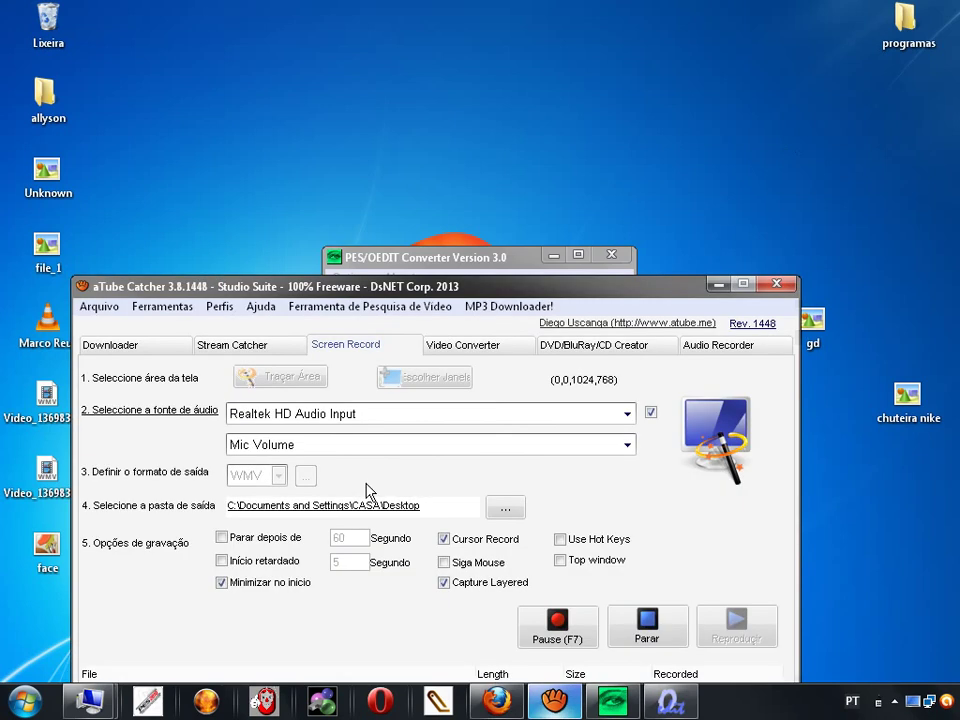
left_click(557, 628)
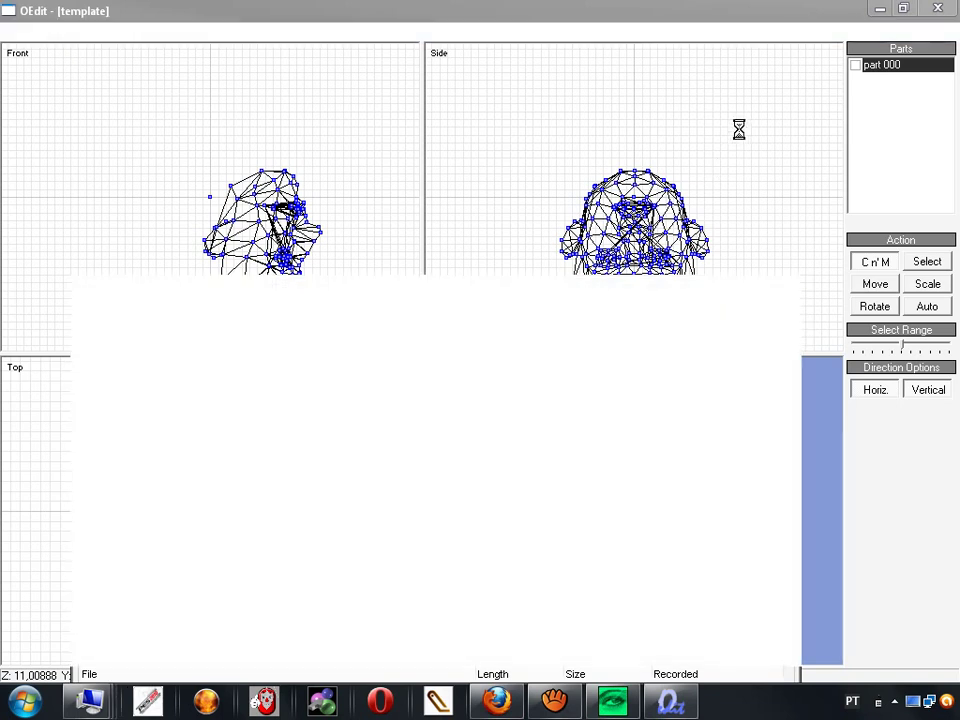
left_click(799, 18)
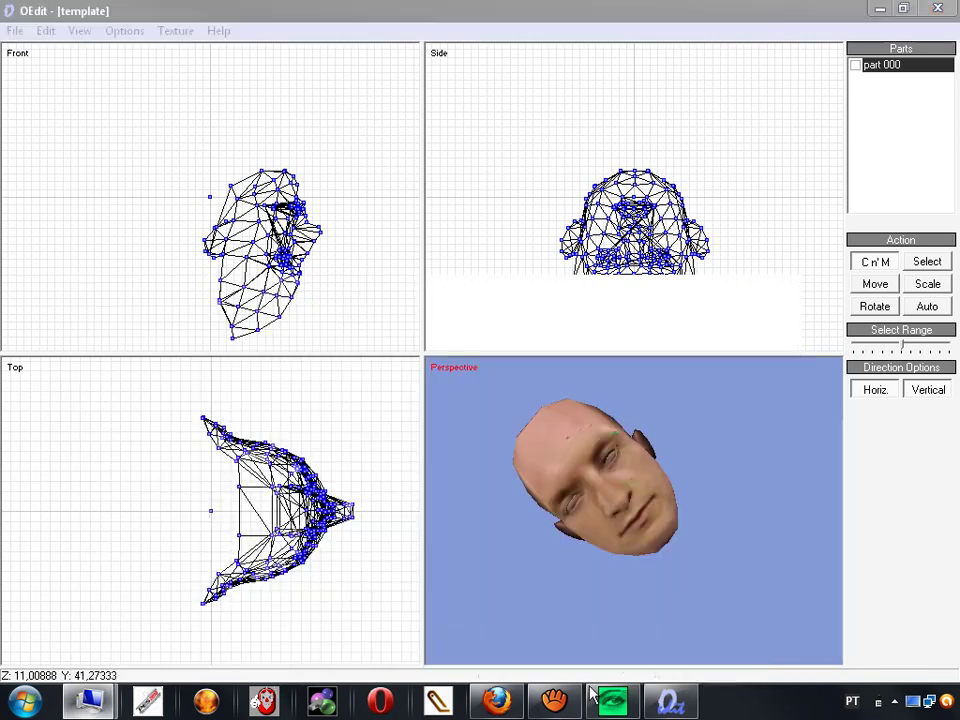